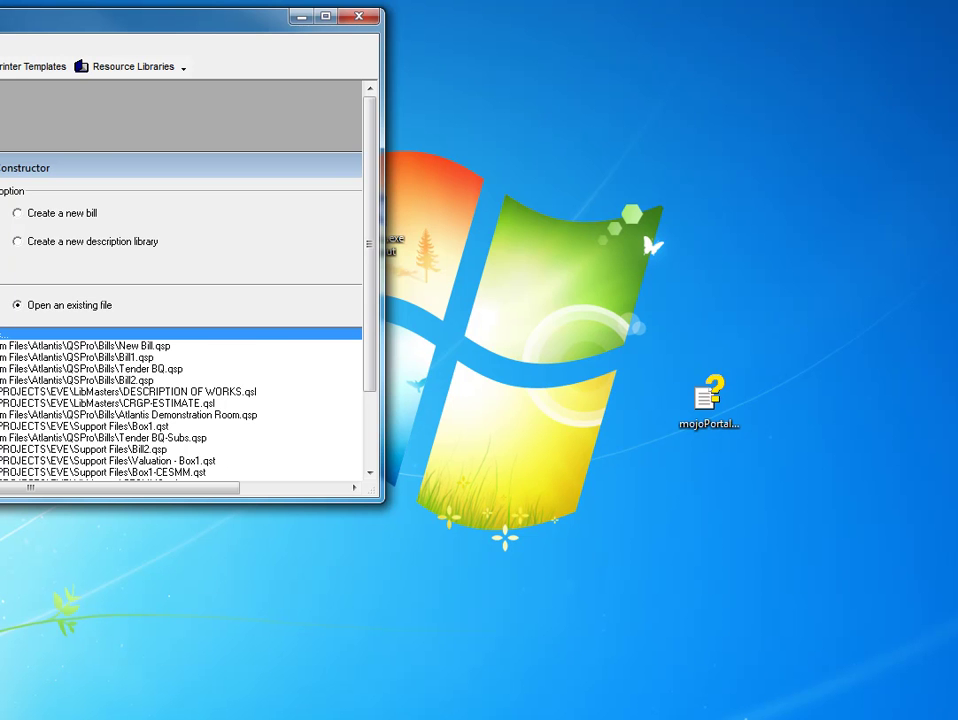
Step: Enlarge the program window to fill the screen and dismiss the startup options dialog
left_click_drag(272, 19, 445, 15)
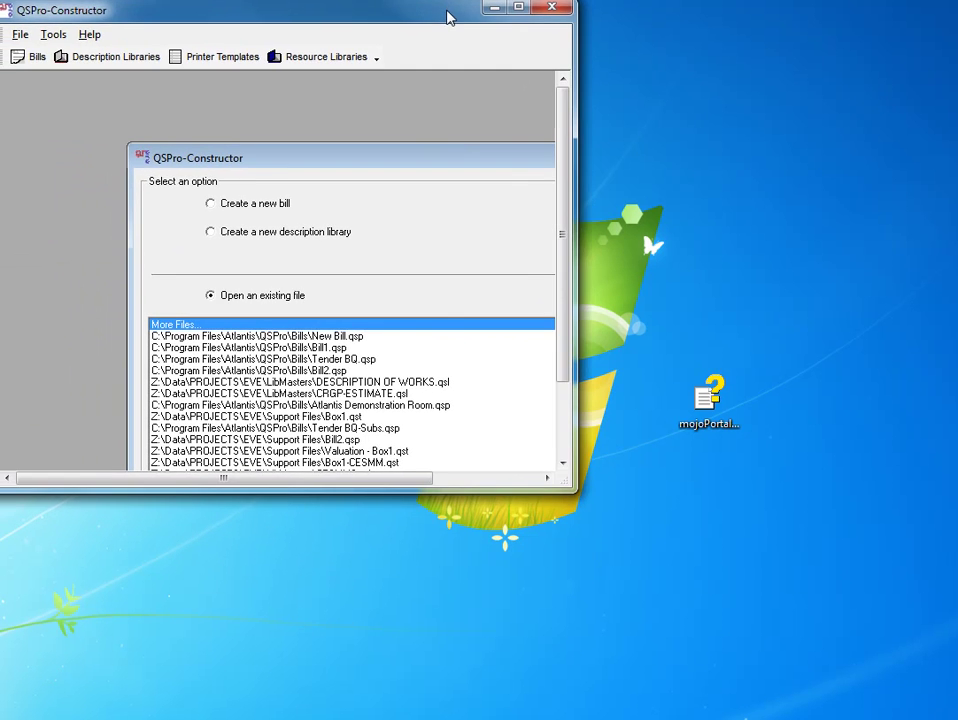
left_click_drag(563, 478, 948, 703)
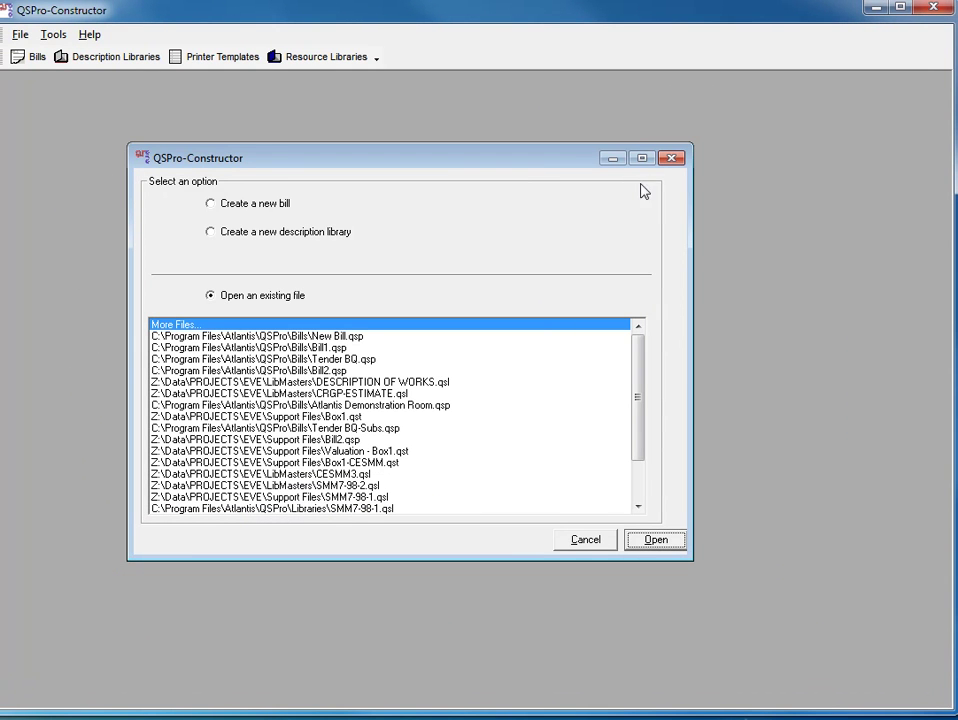
left_click(670, 159)
Step: Create a new bill and save it as New Bill in the Bills folder
left_click(25, 32)
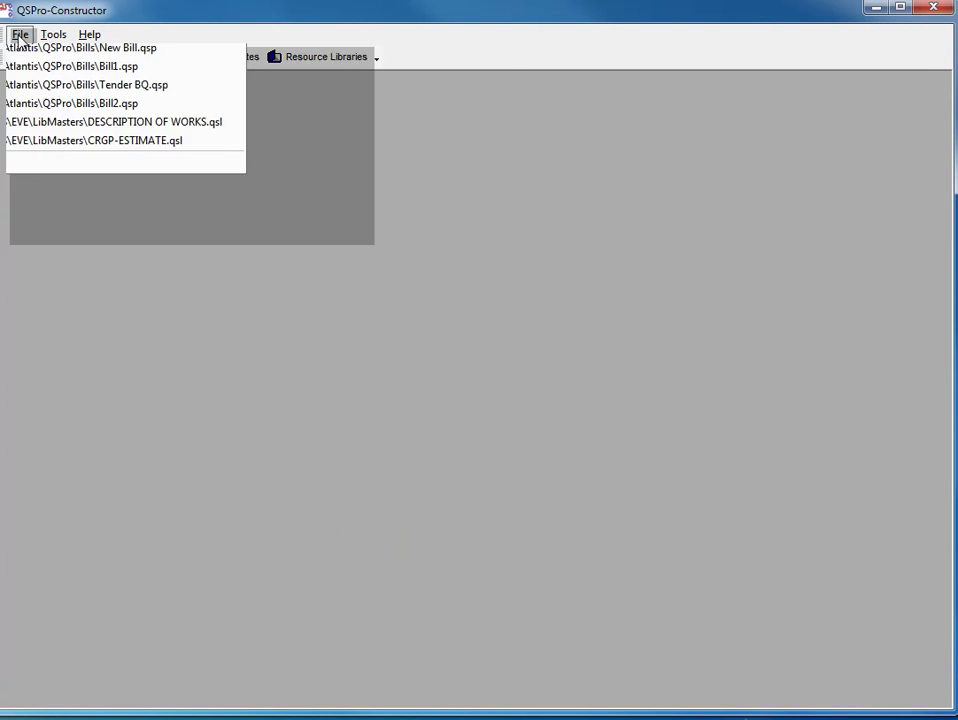
mouse_move(330, 56)
left_click(405, 57)
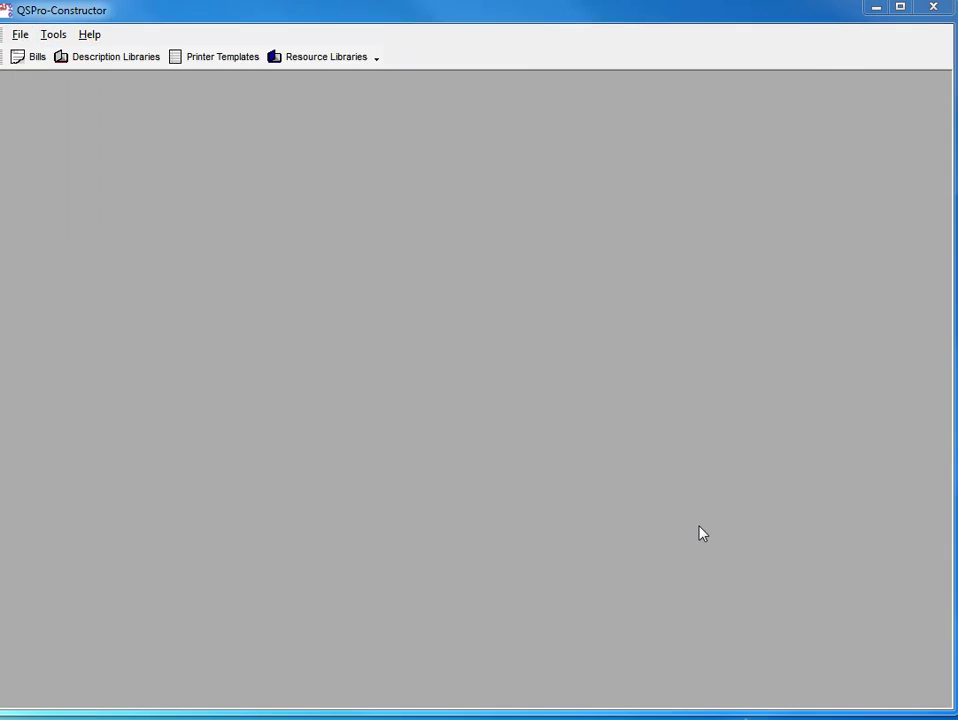
type("New B")
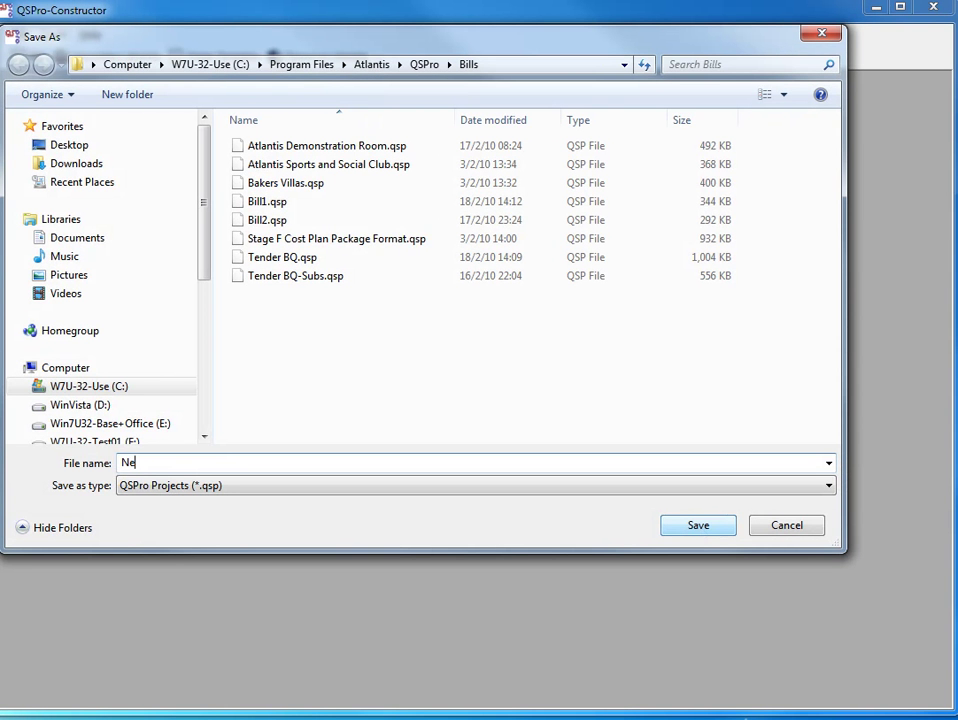
type("il")
left_click(698, 525)
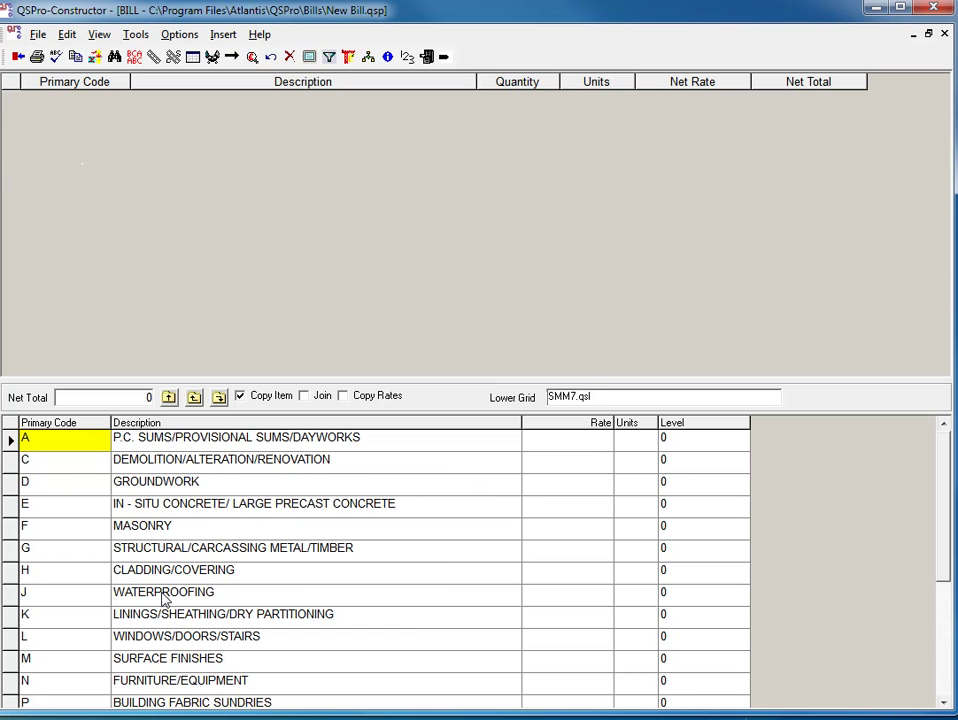
Step: Add half brick thick, stretcher bond walls from the SMM7 library, under Masonry, F10 Brick/Block Walling, common bricks F10.020
double_click(141, 527)
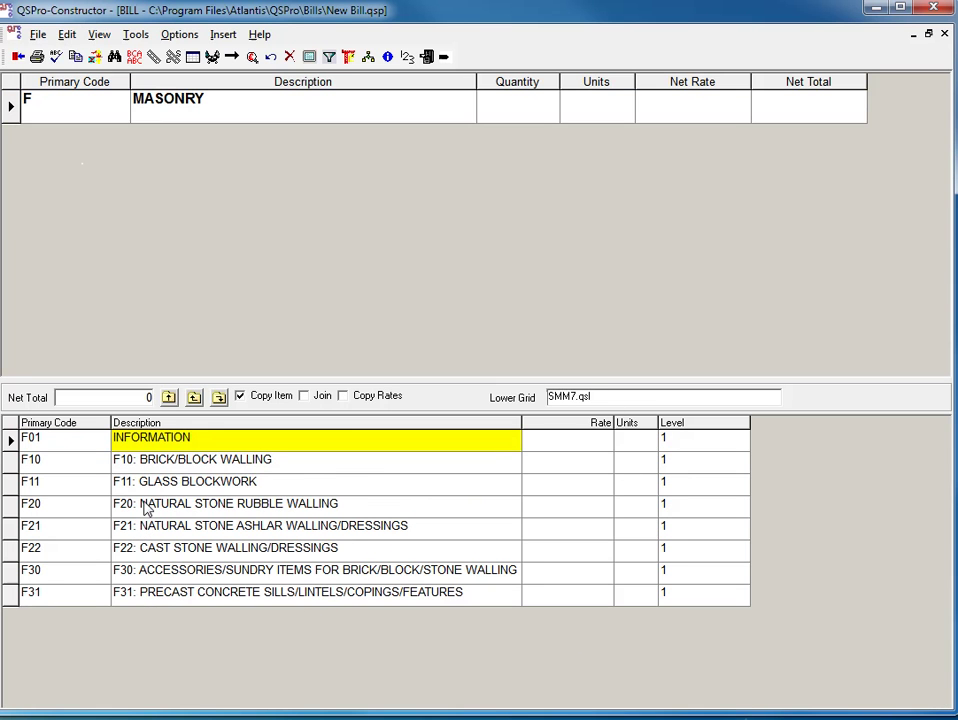
double_click(153, 463)
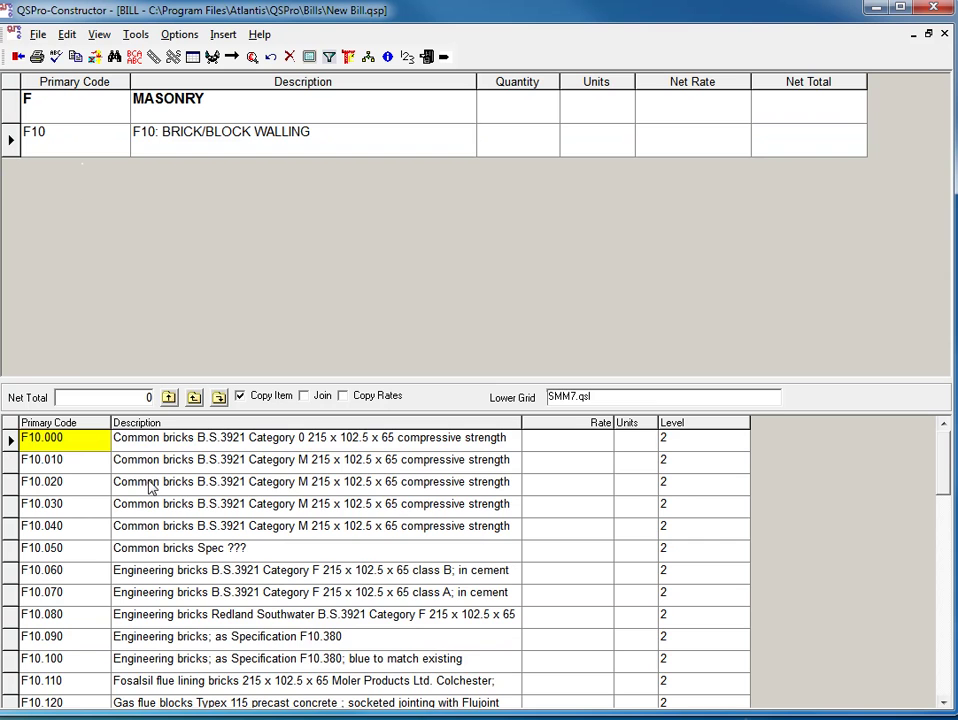
double_click(150, 484)
double_click(130, 440)
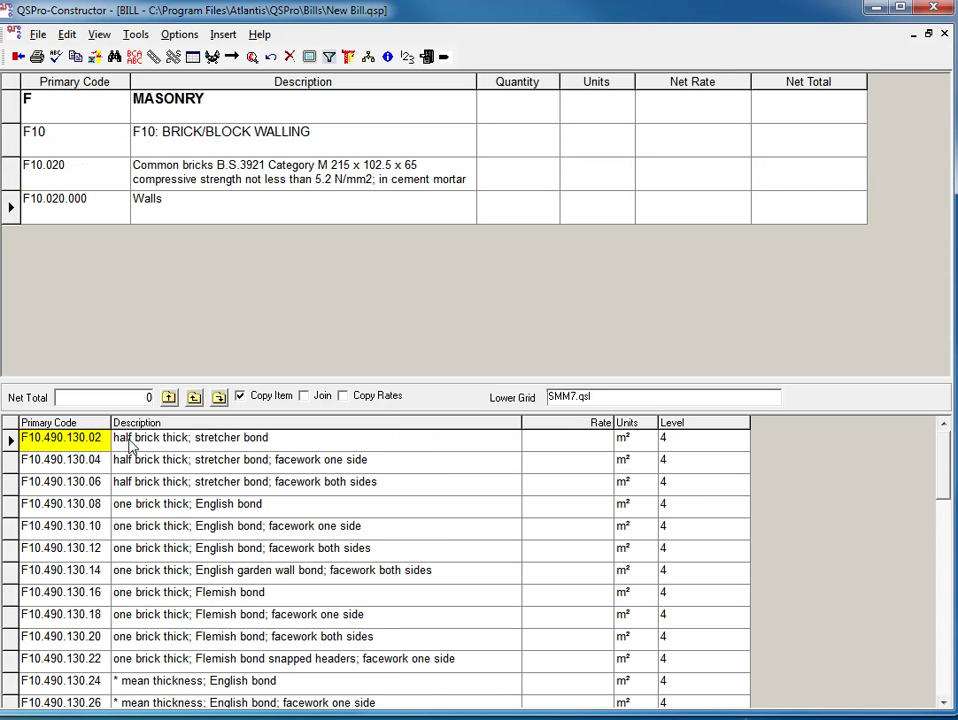
double_click(128, 441)
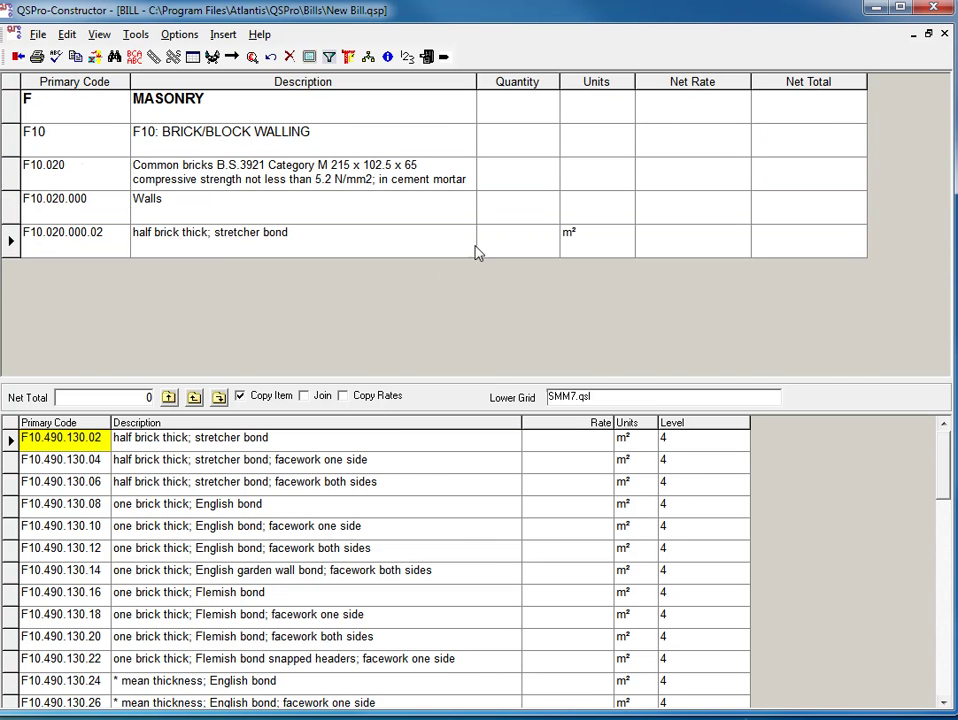
Step: Enter .5 * 6.4/3/4 *5.6 as the Times In expression in the Dimension Editor for the half brick wall's quantity
left_click(505, 243)
double_click(506, 243)
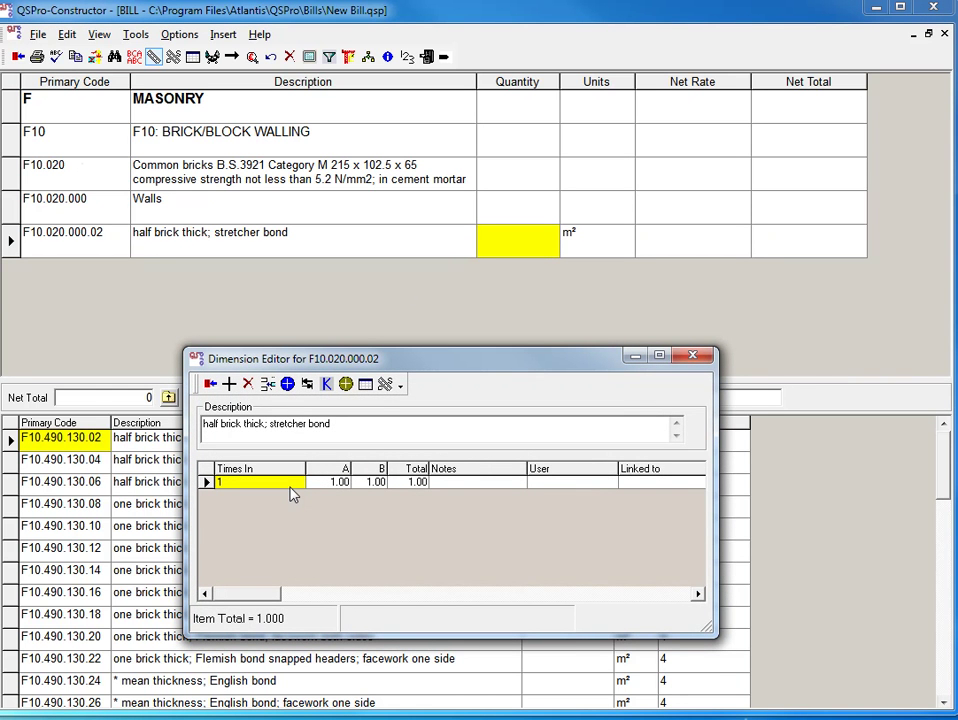
left_click(291, 485)
type("5 * 6.4/3/4 *5.6")
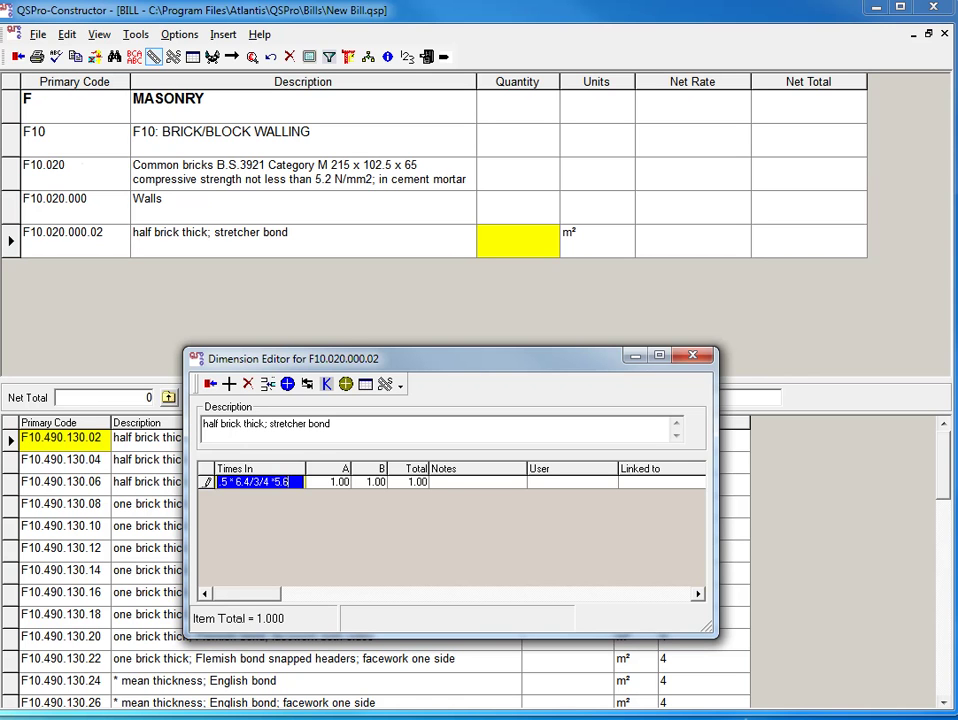
key("Tab")
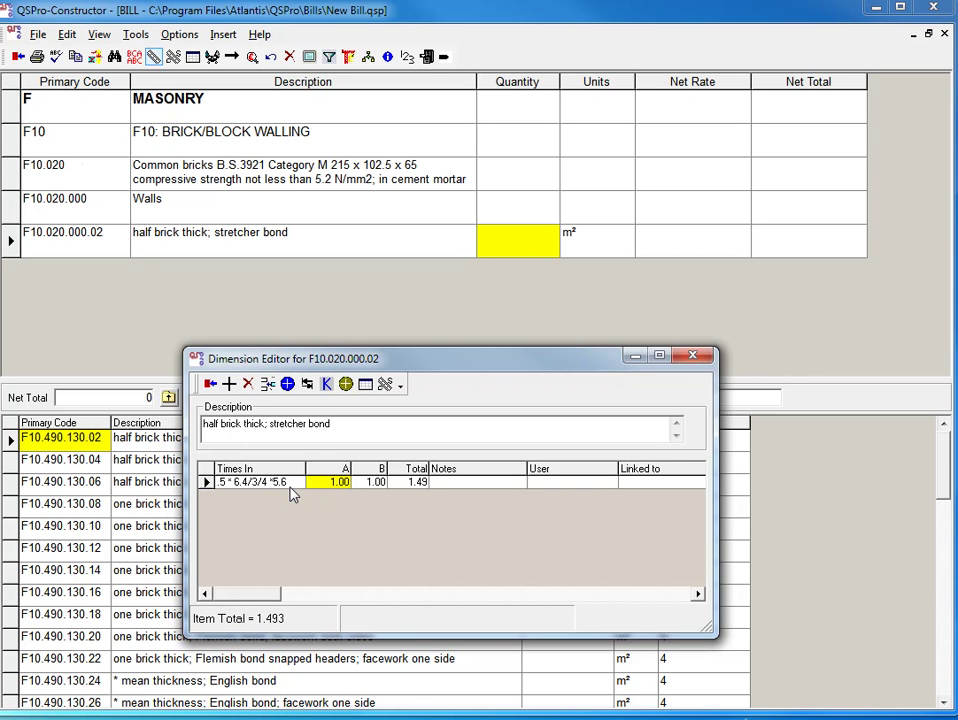
Step: Add a second dimension row as a deduction with Times In -1 and A set to 3.5
key("Tab")
key("Tab")
key("Tab")
key("Tab")
key("Tab")
key("Tab")
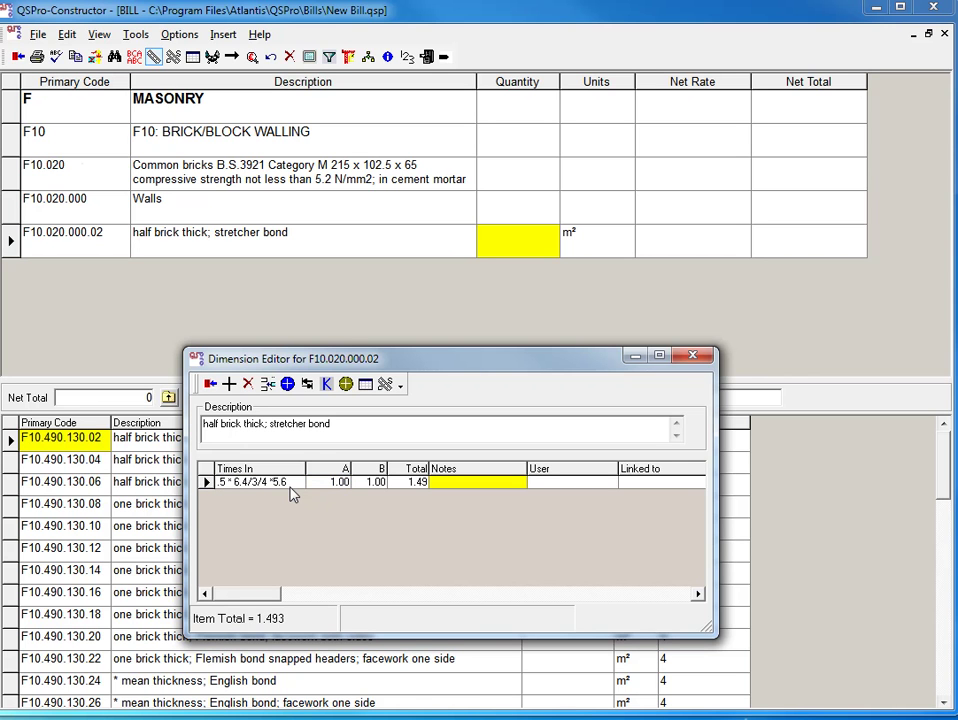
type("1")
double_click(293, 495)
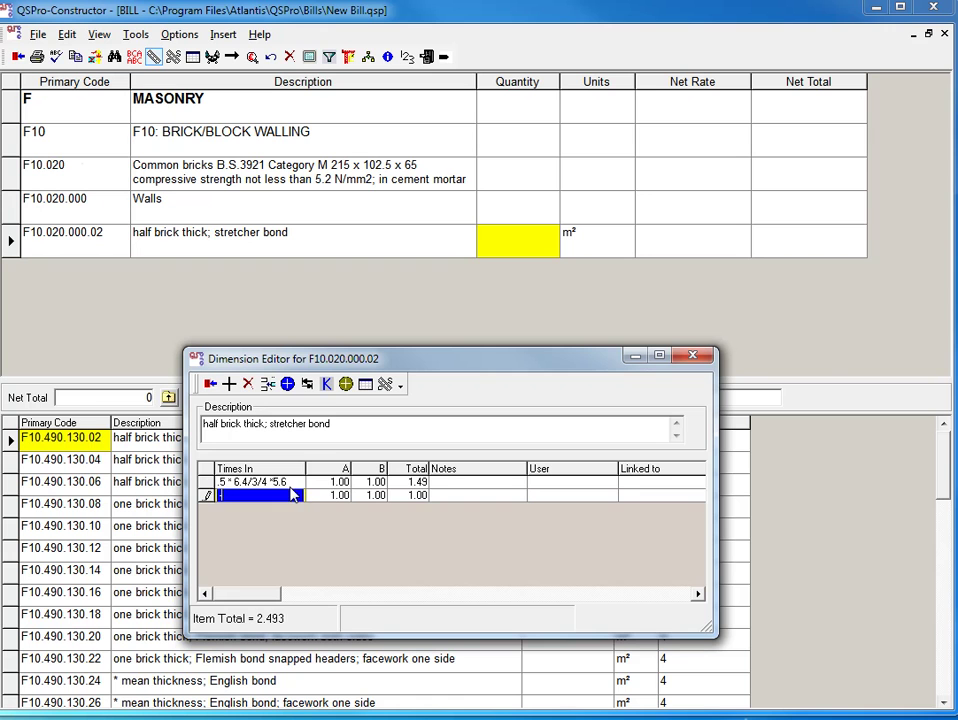
type("-1")
key("Tab")
key("F2")
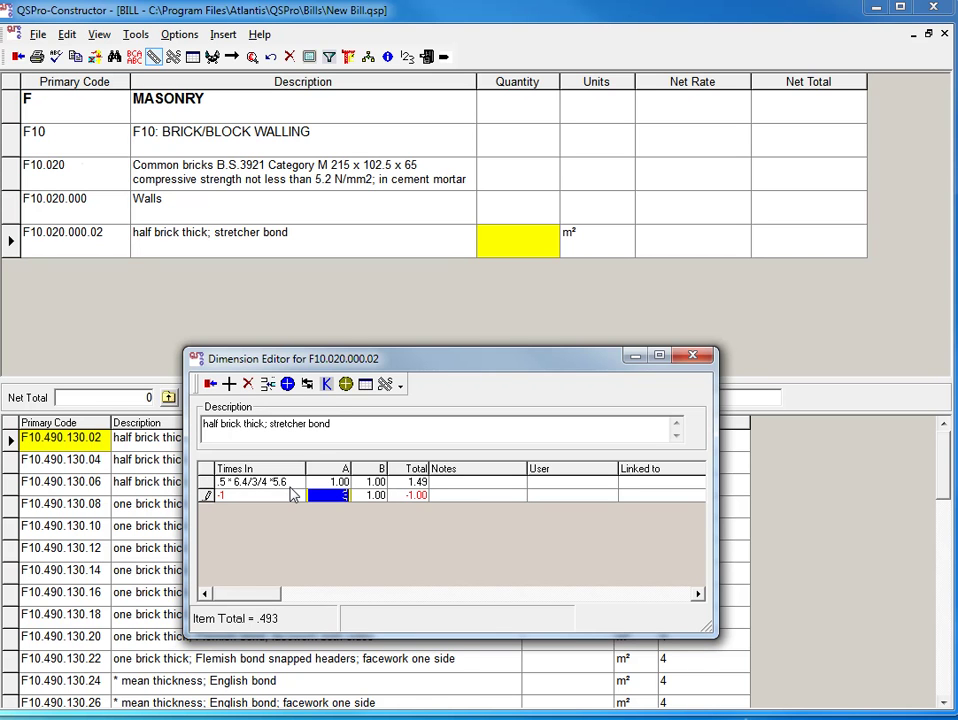
type("3.5")
key("Tab")
Step: Add two more default dimension rows below the deduction row
key("Up")
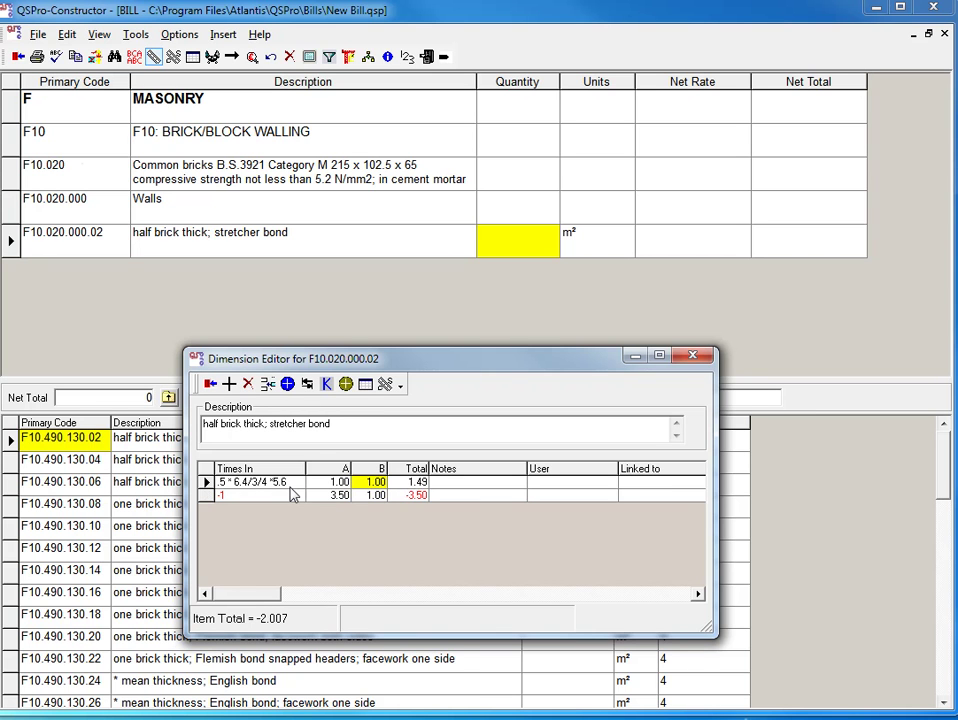
key("Tab")
key("Tab")
key("Tab")
key("Tab")
key("Tab")
key("Tab")
key("Tab")
key("Tab")
key("Tab")
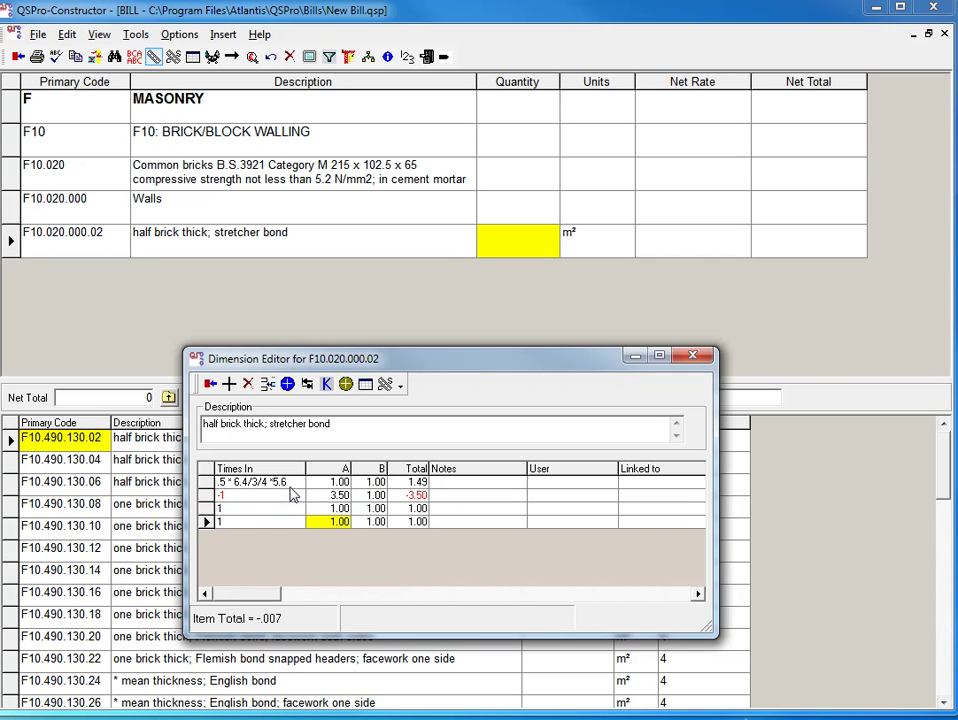
Step: Set Times In of the third dimension row to 10
key("shift+Tab")
key("Up")
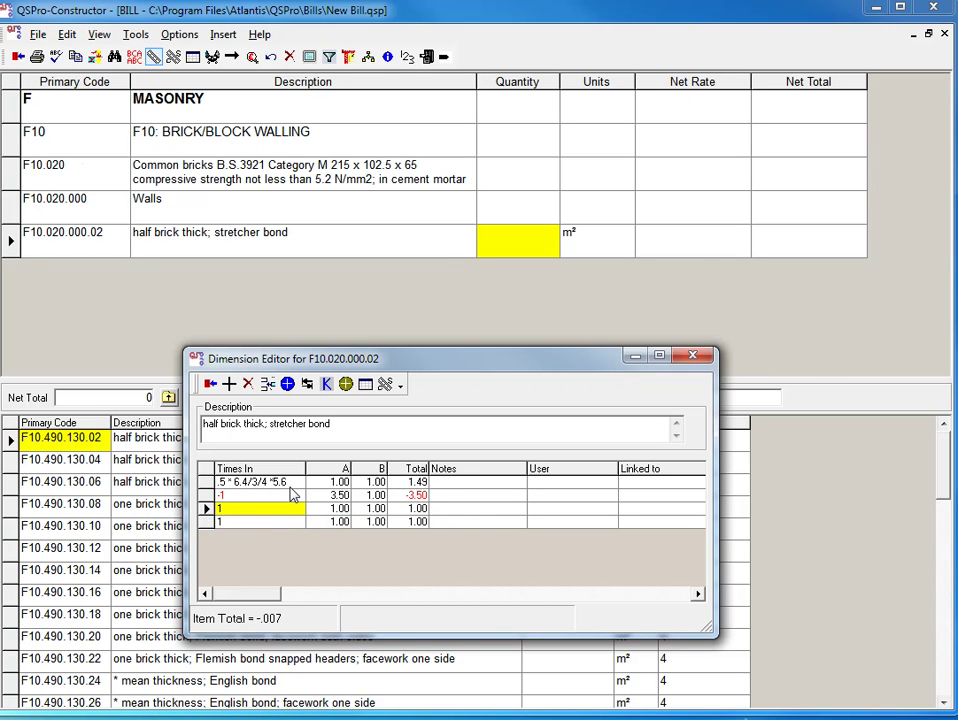
type("10")
key("Tab")
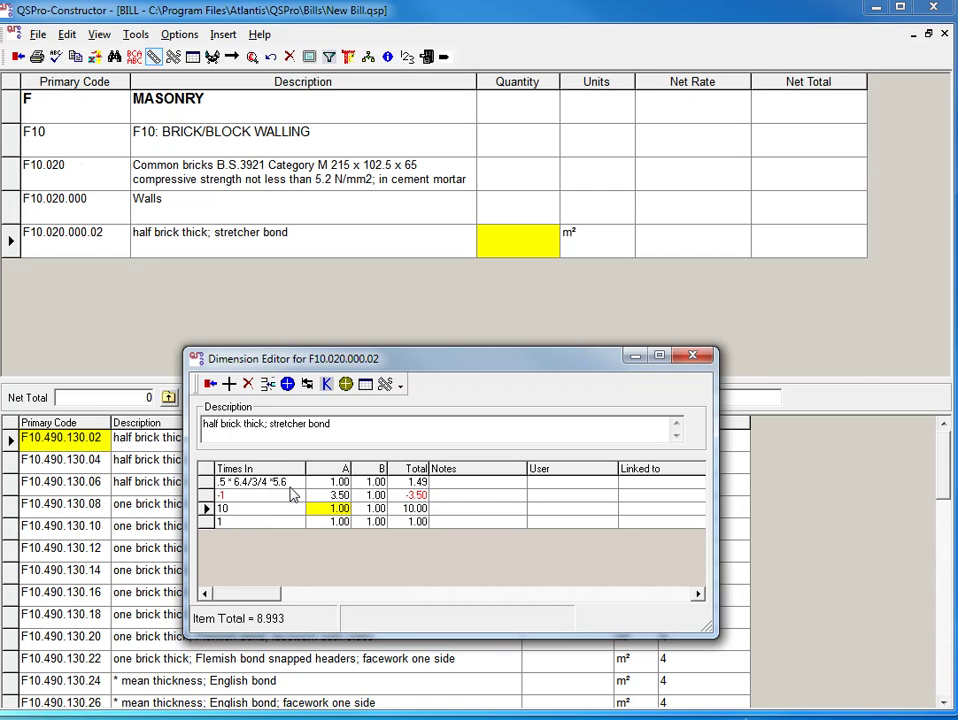
Step: Apply a constant of 1.8 to column B of all dimension rows and close the Dimension Editor
key("Tab")
key("Up")
key("Up")
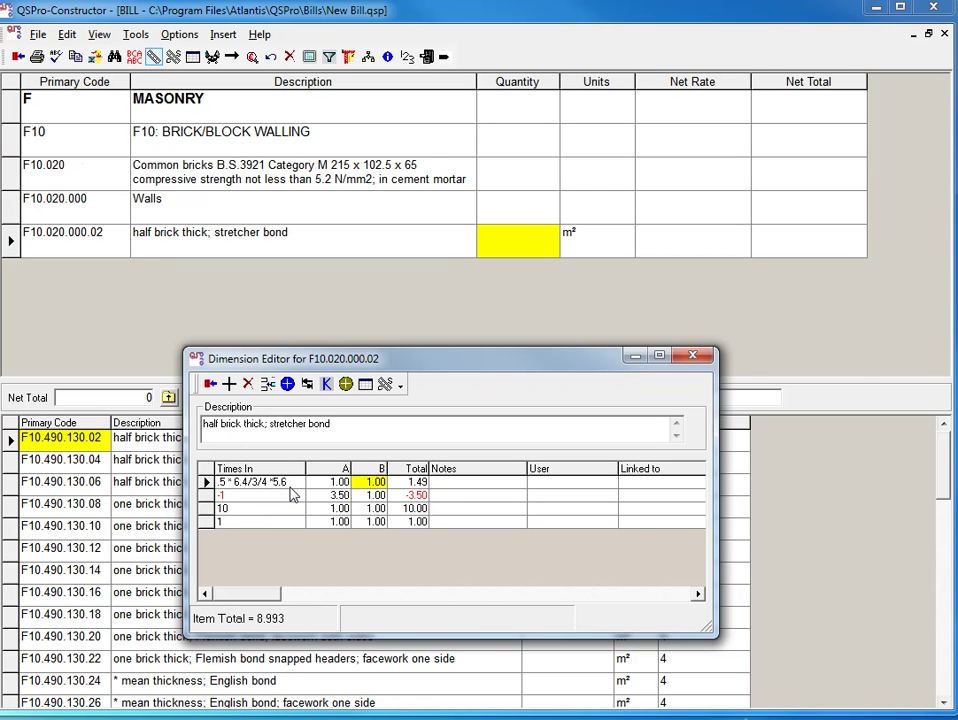
left_click(326, 384)
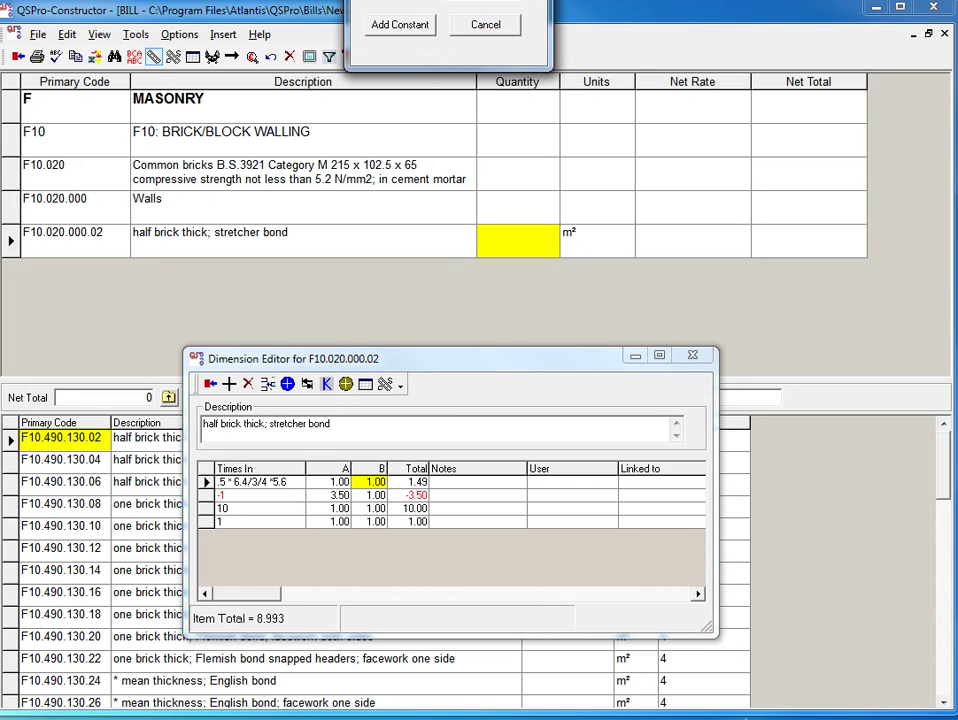
left_click(392, 131)
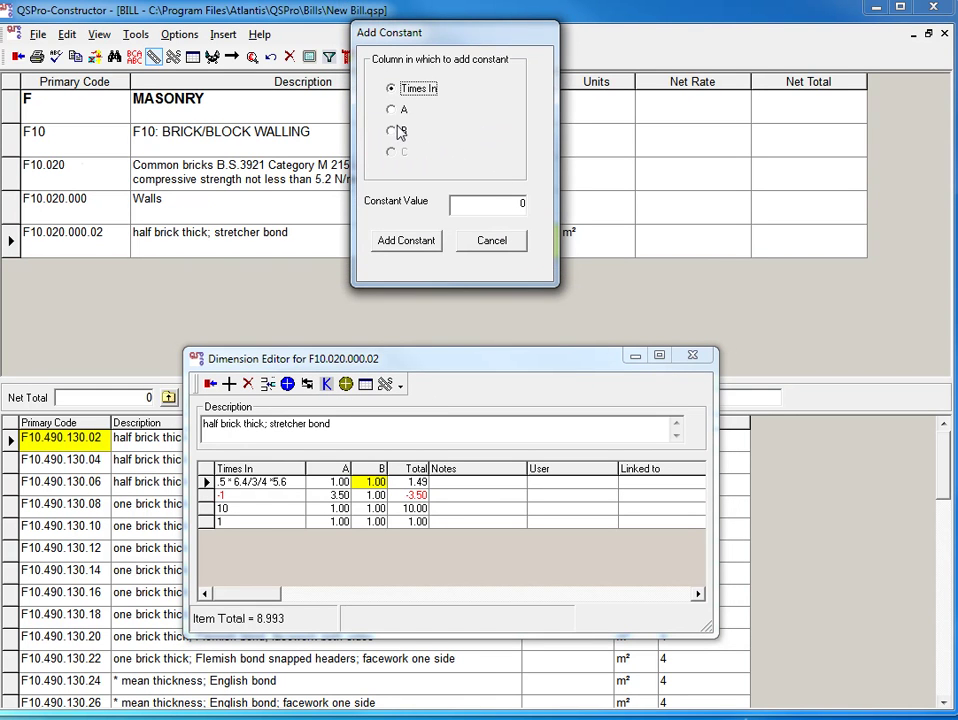
double_click(496, 204)
type("1.8")
left_click(437, 247)
left_click(481, 391)
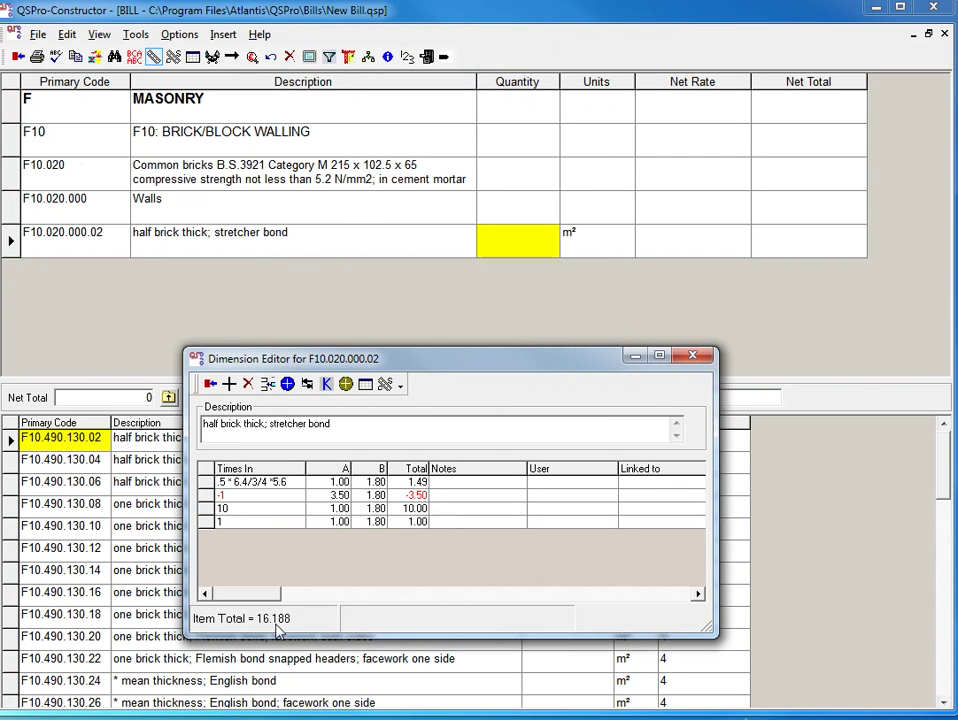
left_click(210, 385)
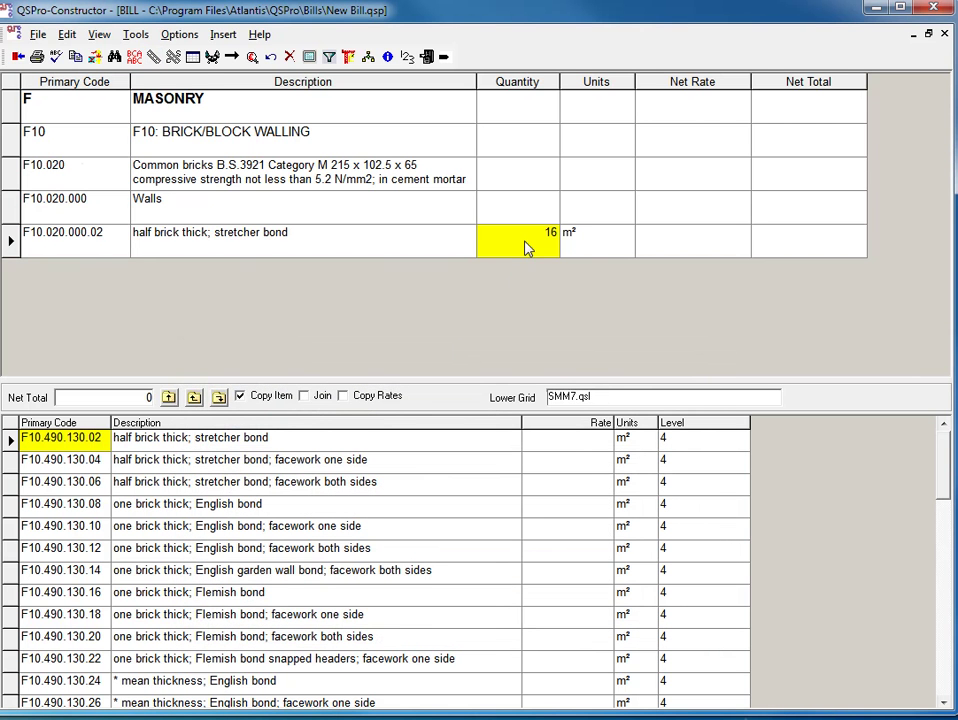
Step: Copy the half brick wall item as a rogue item and reword the copy's description to "one brick thick; stretcher bond"
left_click(75, 58)
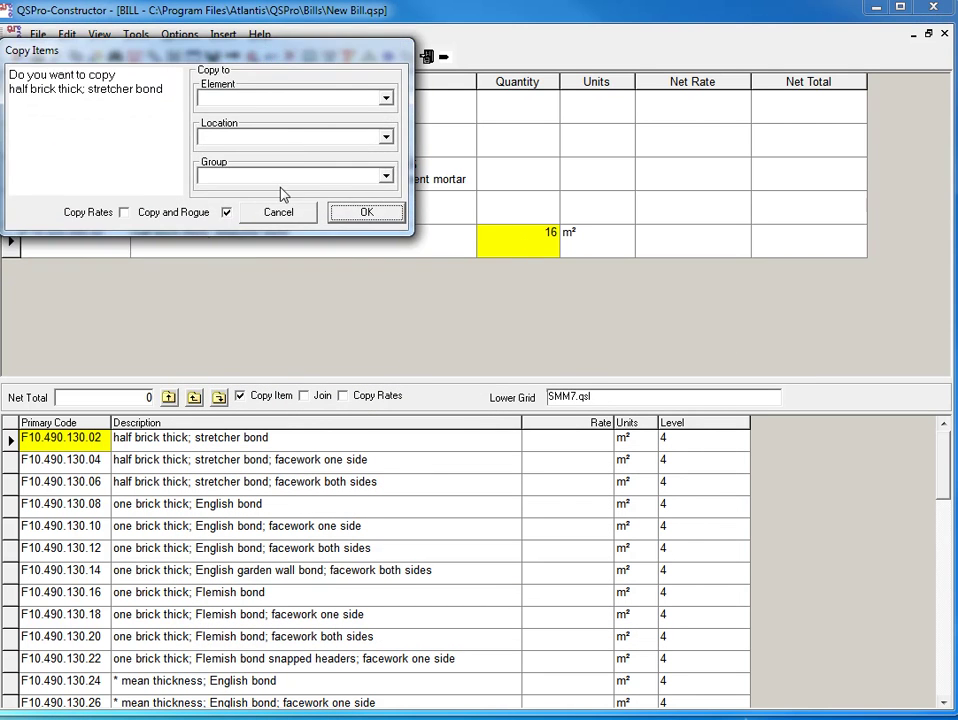
left_click(366, 214)
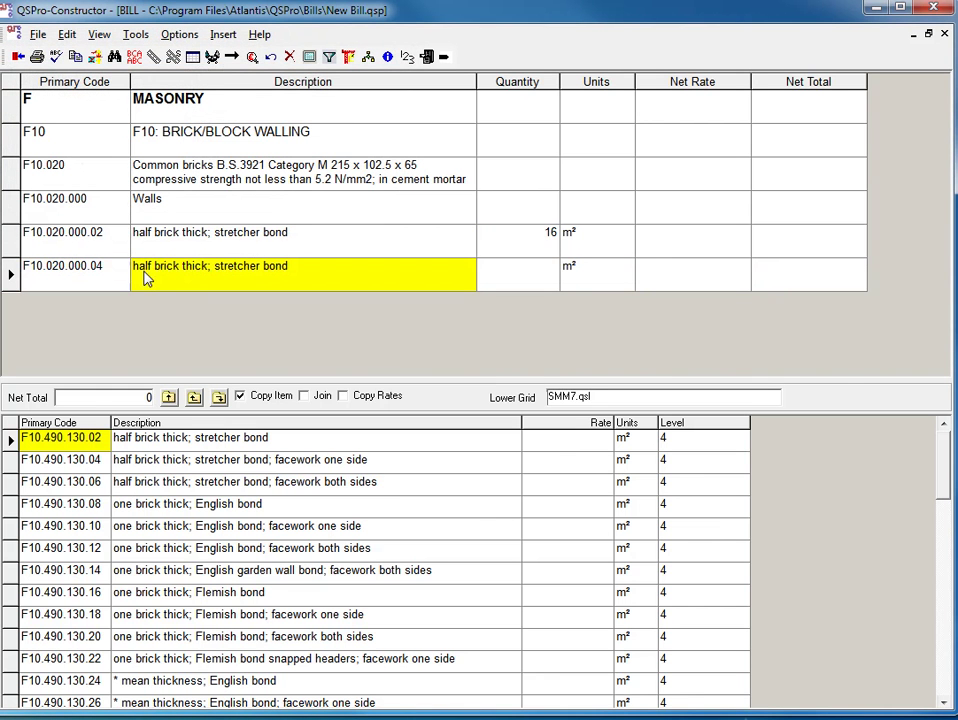
left_click(145, 278)
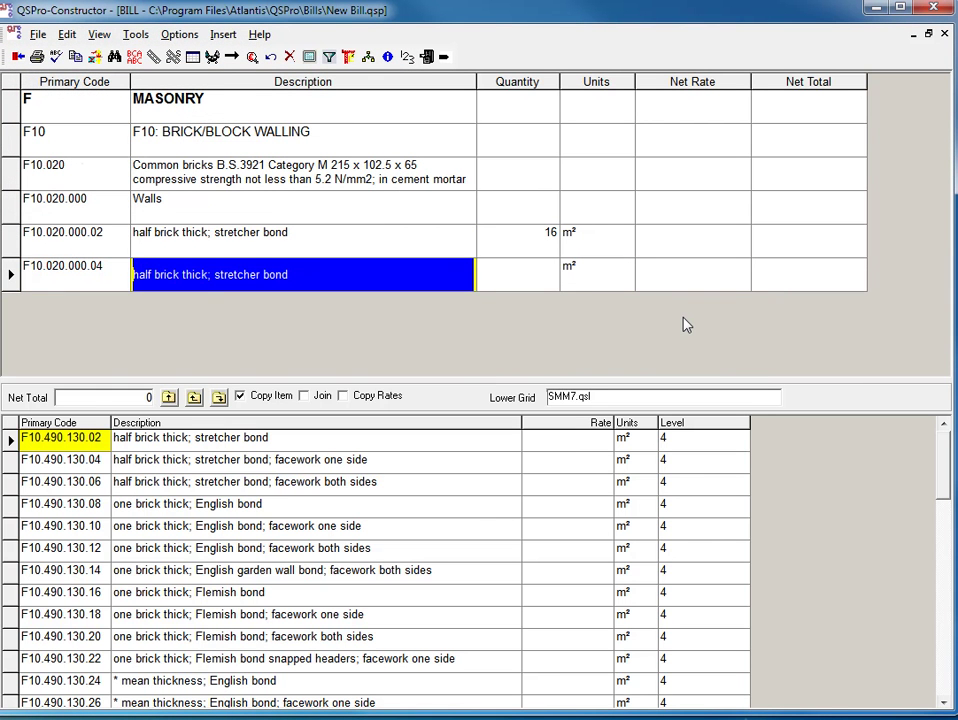
type("one")
key("Delete")
key("Delete")
key("Delete")
key("Delete")
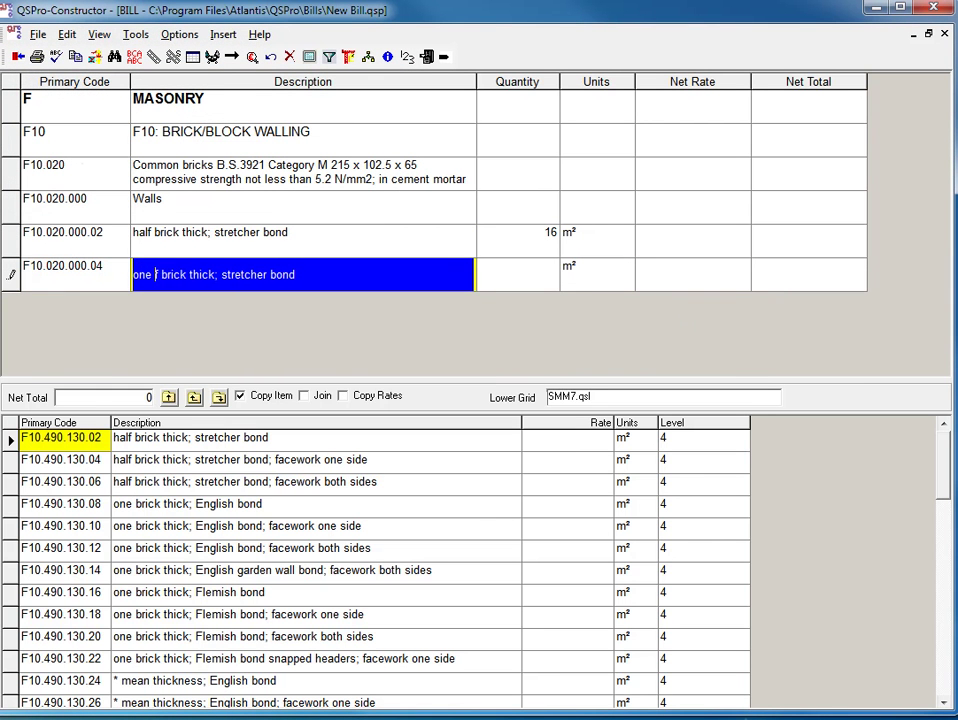
key("Tab")
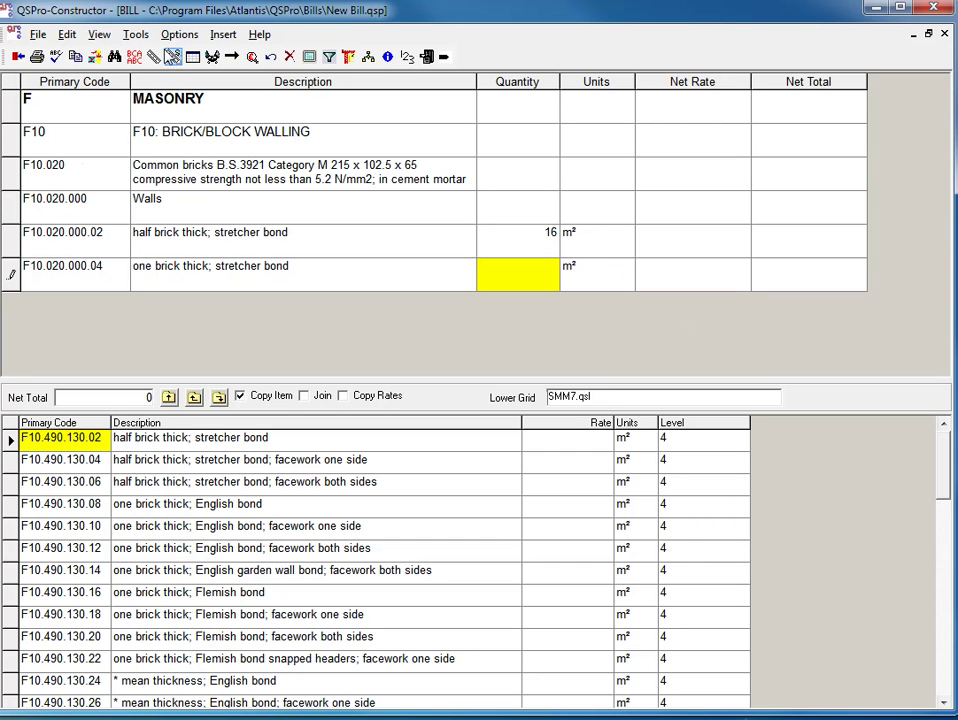
Step: Open the sidecast calculations, enter "Girth" as the description and 2*4.5 as the first calculation line
left_click(174, 58)
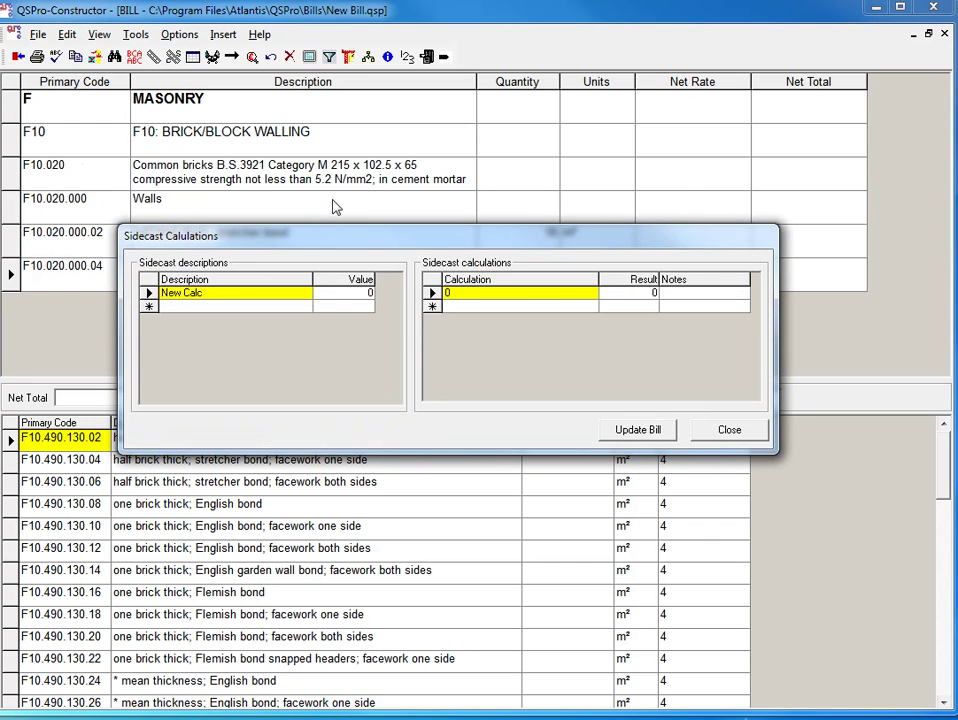
type("Girth")
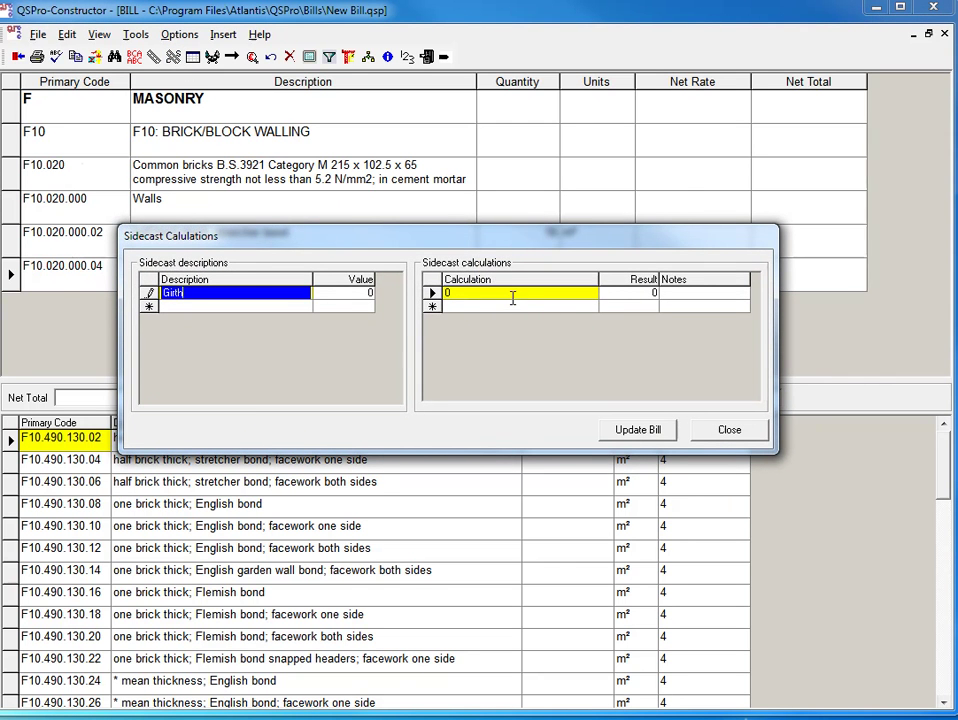
left_click(513, 293)
type("2")
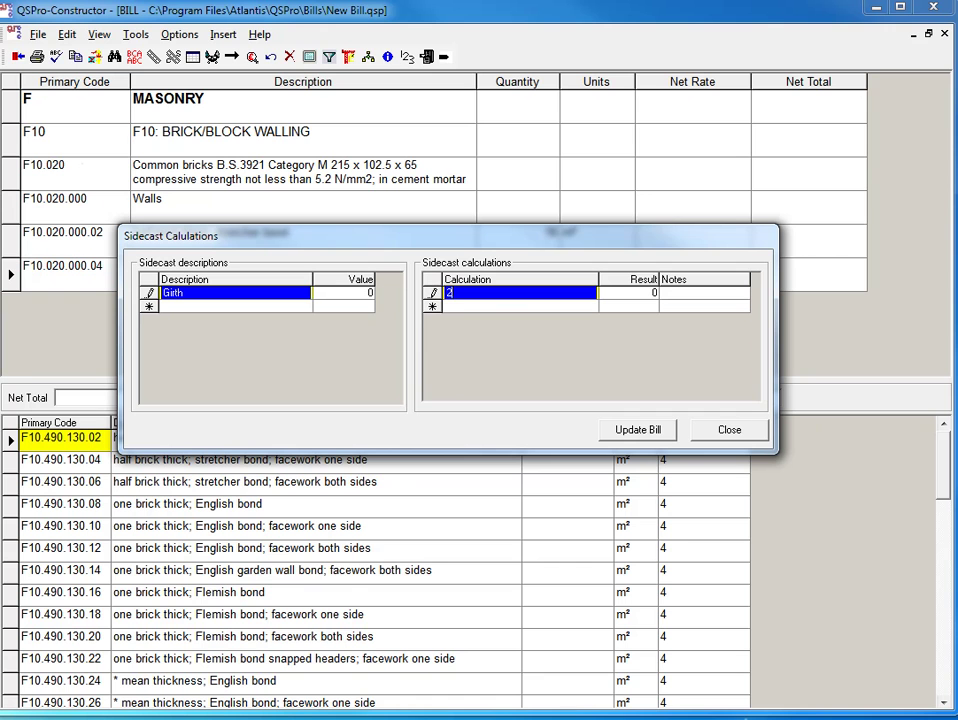
type("*4.5")
key("Return")
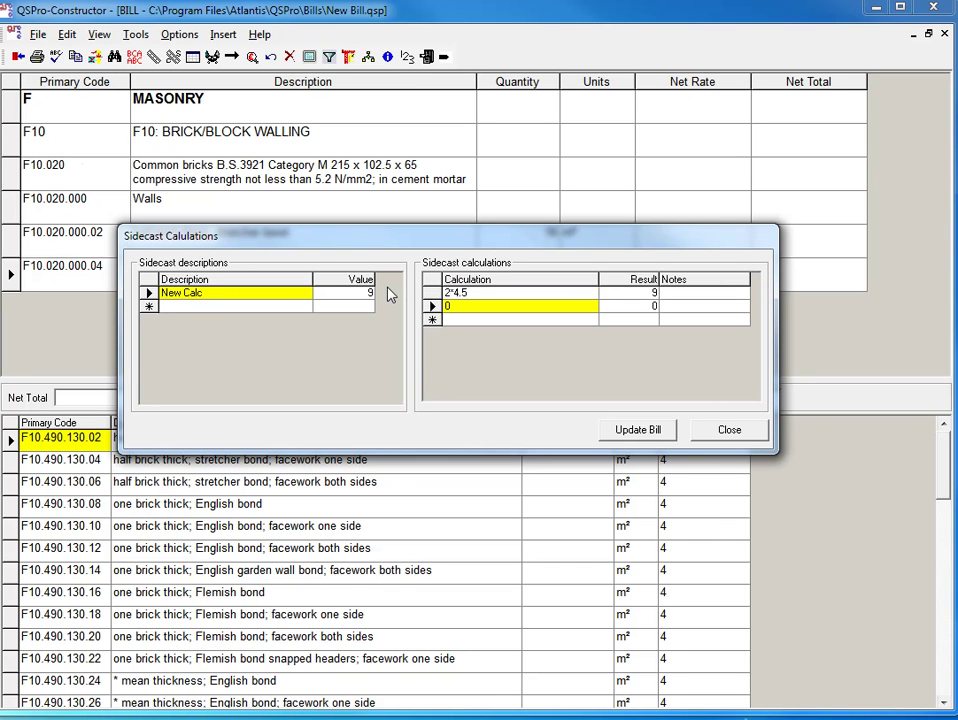
Step: Add 2* 5.6 as the second sidecast calculation line, then close the sidecast calculations and acknowledge the update
key("BackSpace")
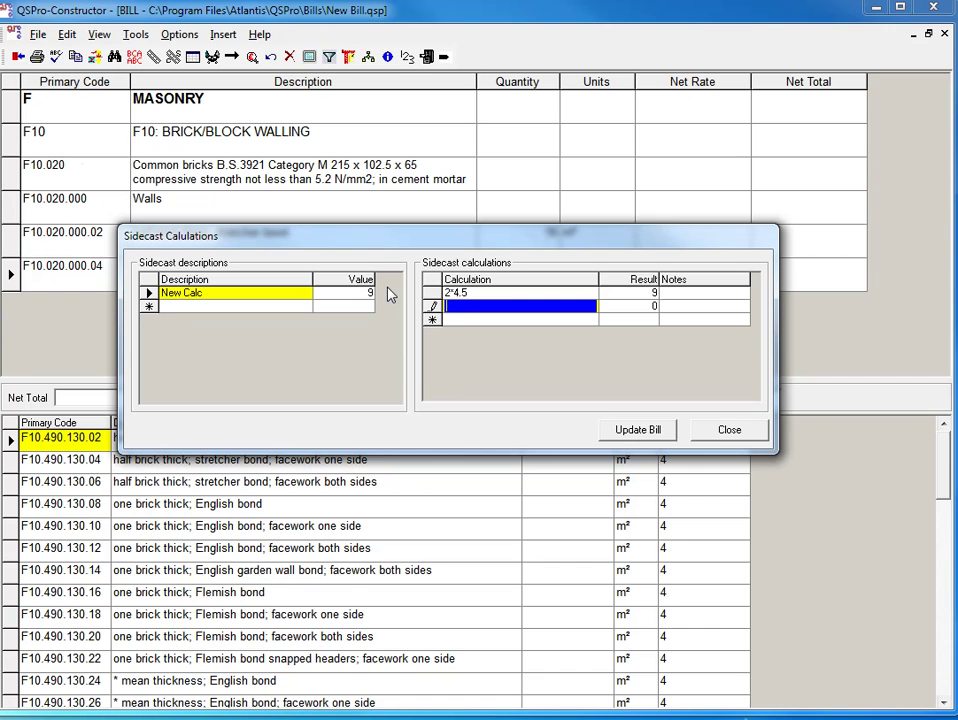
type("2* 5.6")
key("Return")
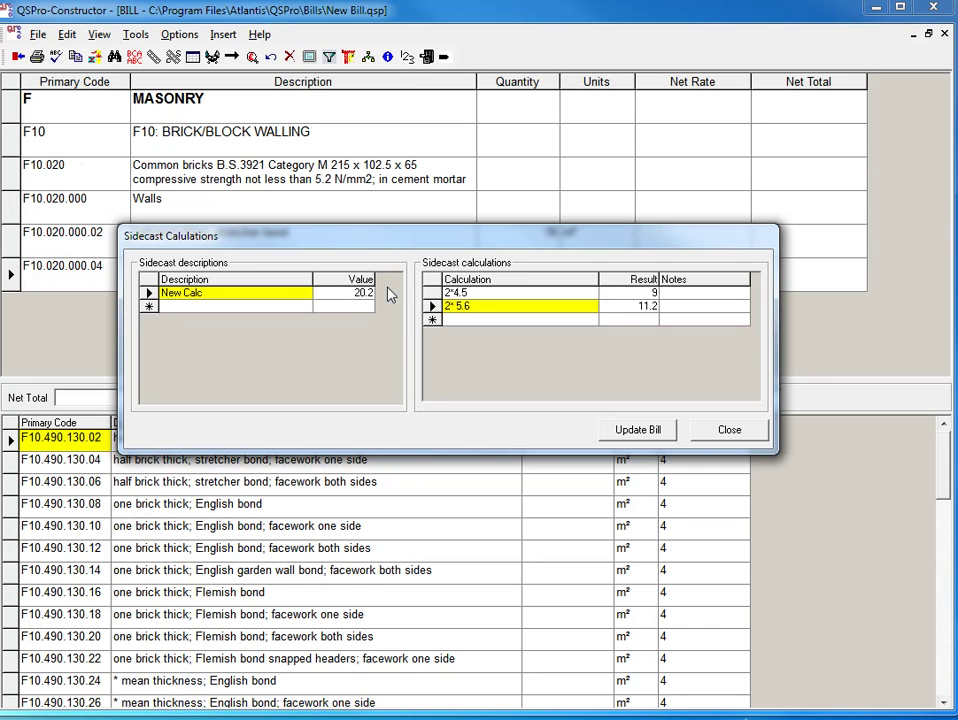
left_click(729, 436)
left_click(493, 389)
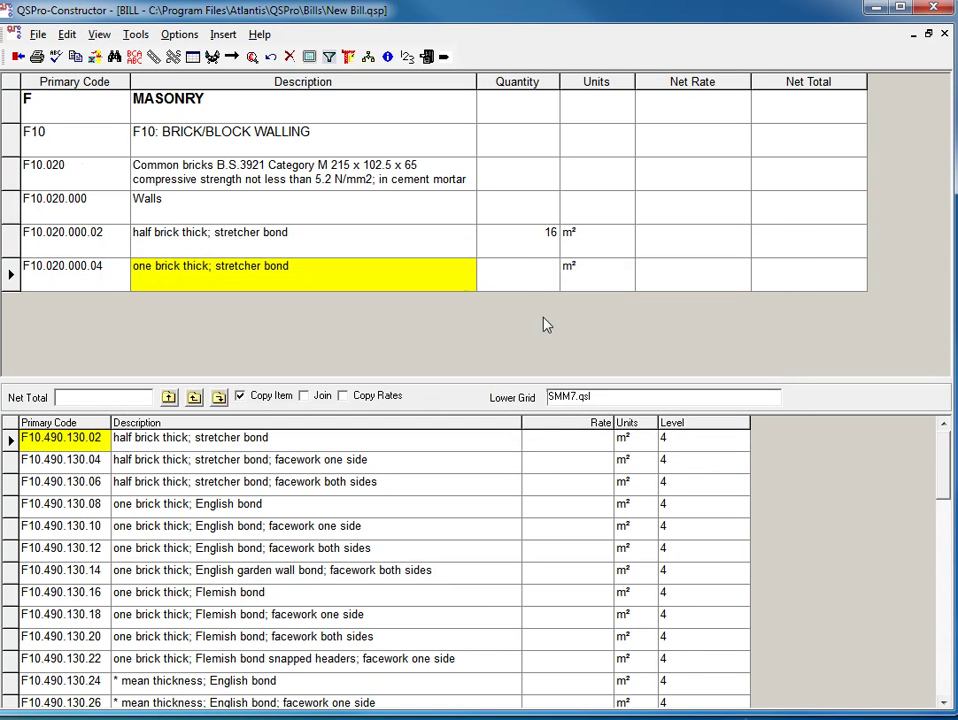
Step: Open the dimensions of the one brick thick item and and-on the sidecast value to column B with Link enabled
left_click(527, 275)
double_click(522, 273)
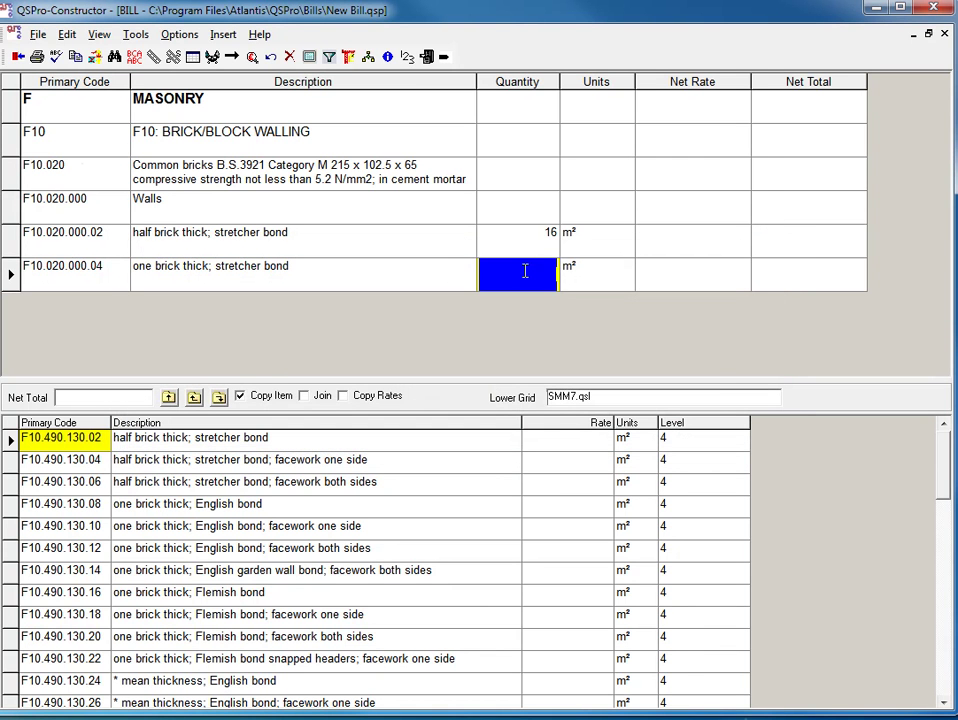
left_click(333, 484)
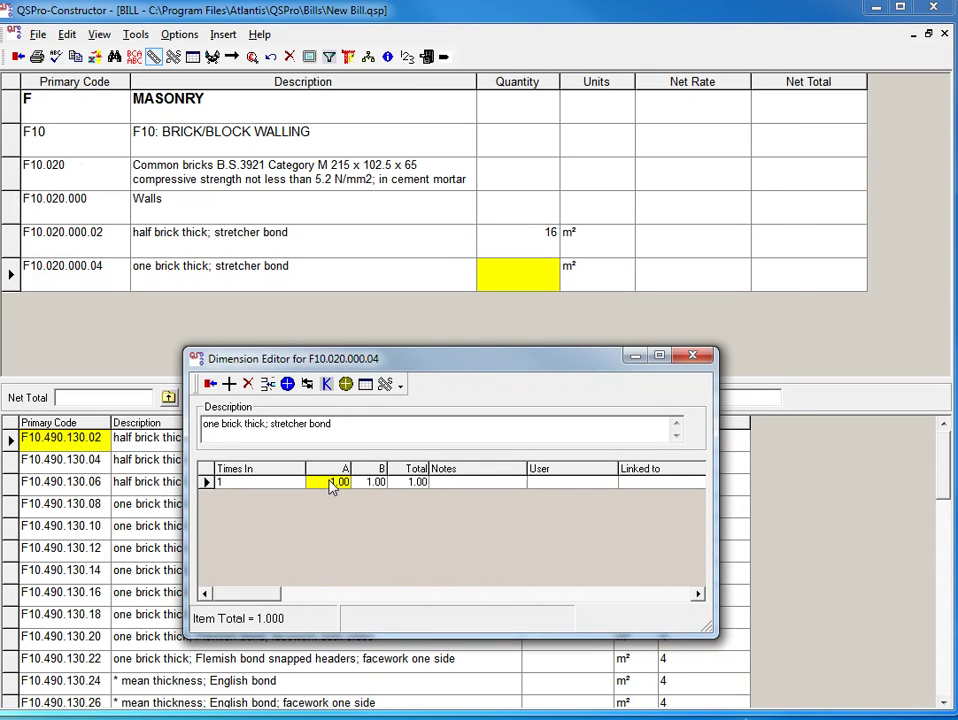
left_click(308, 385)
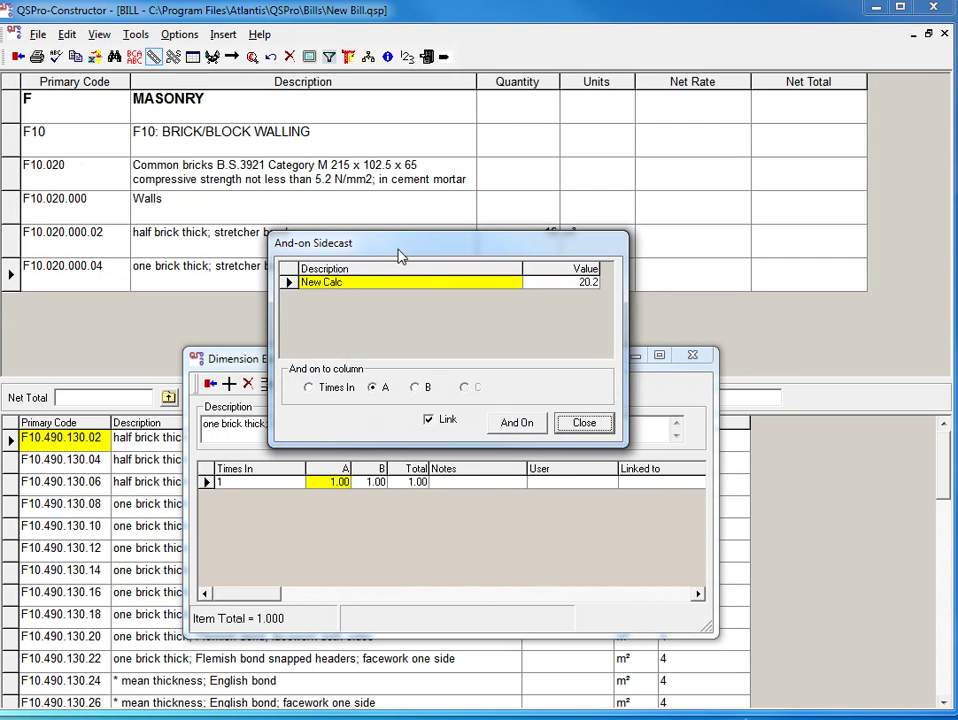
left_click(418, 387)
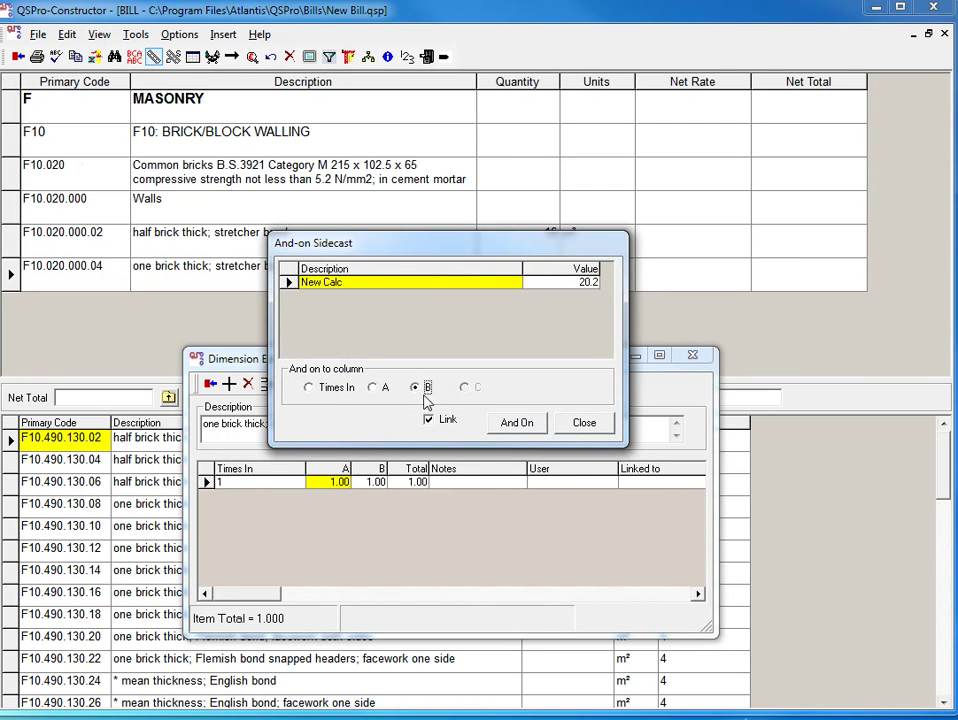
left_click(516, 423)
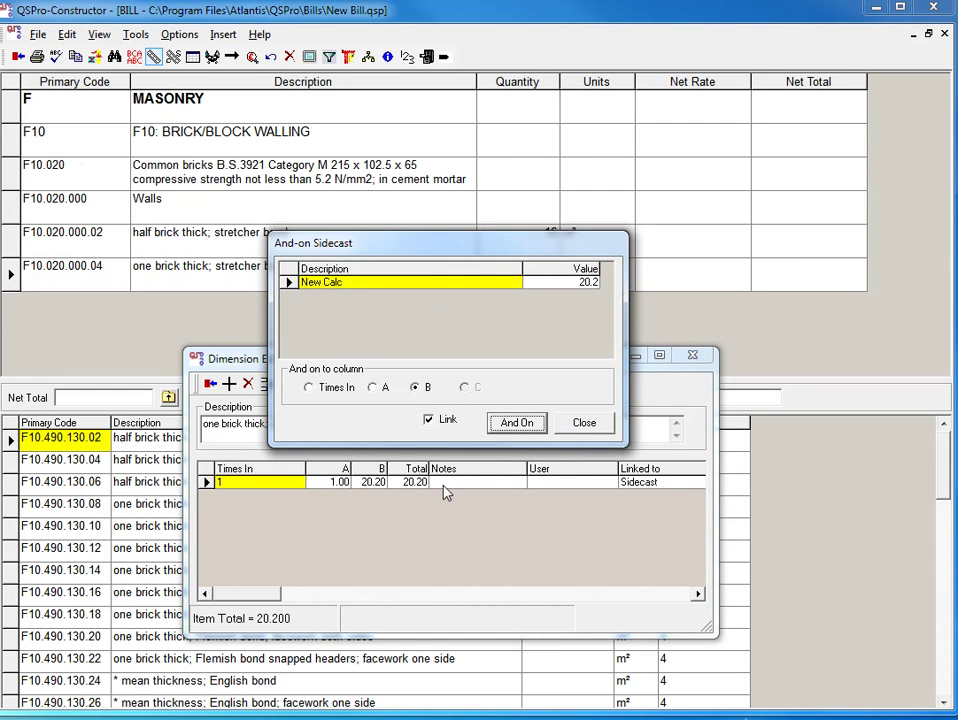
left_click(584, 422)
Step: Set column A of the sidecast-linked dimension row to 3.5 and enter the note "main wall"
left_click(337, 485)
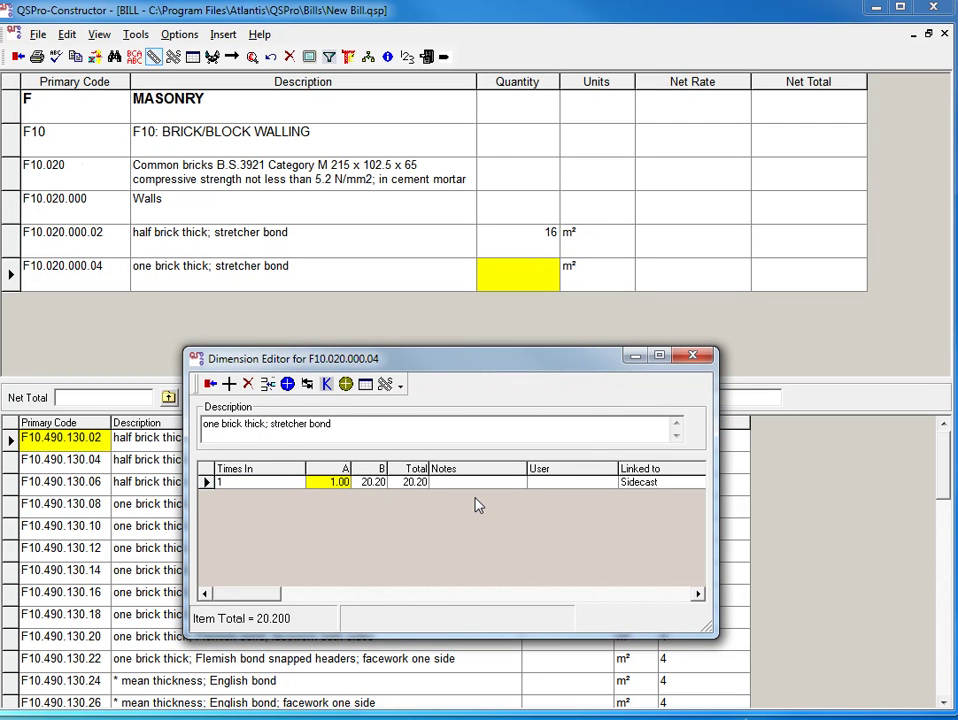
type("3.5")
key("Tab")
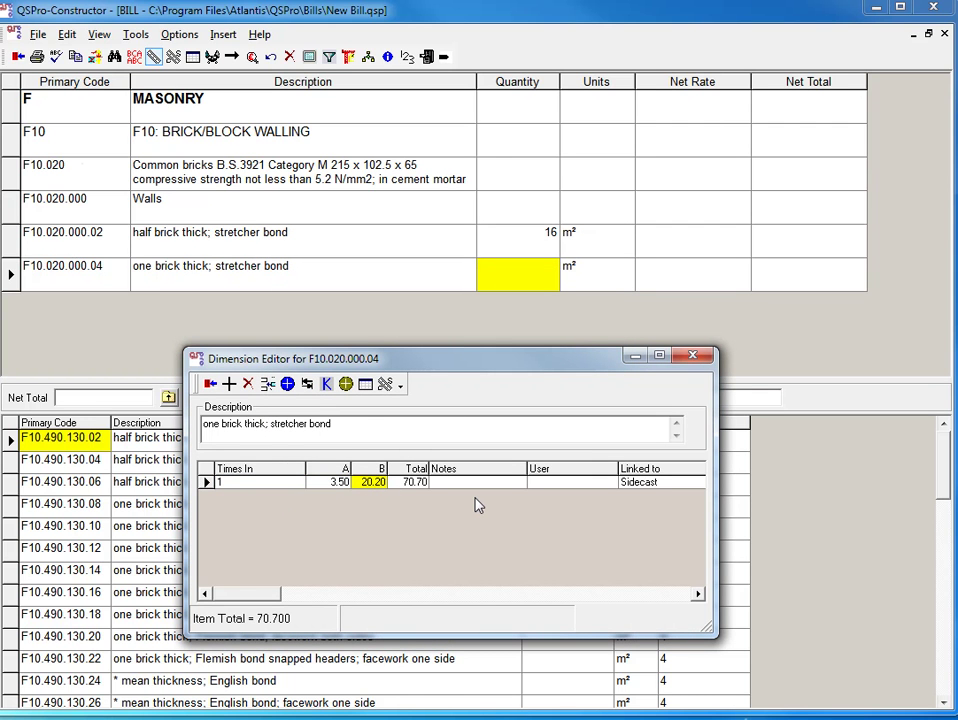
left_click(478, 483)
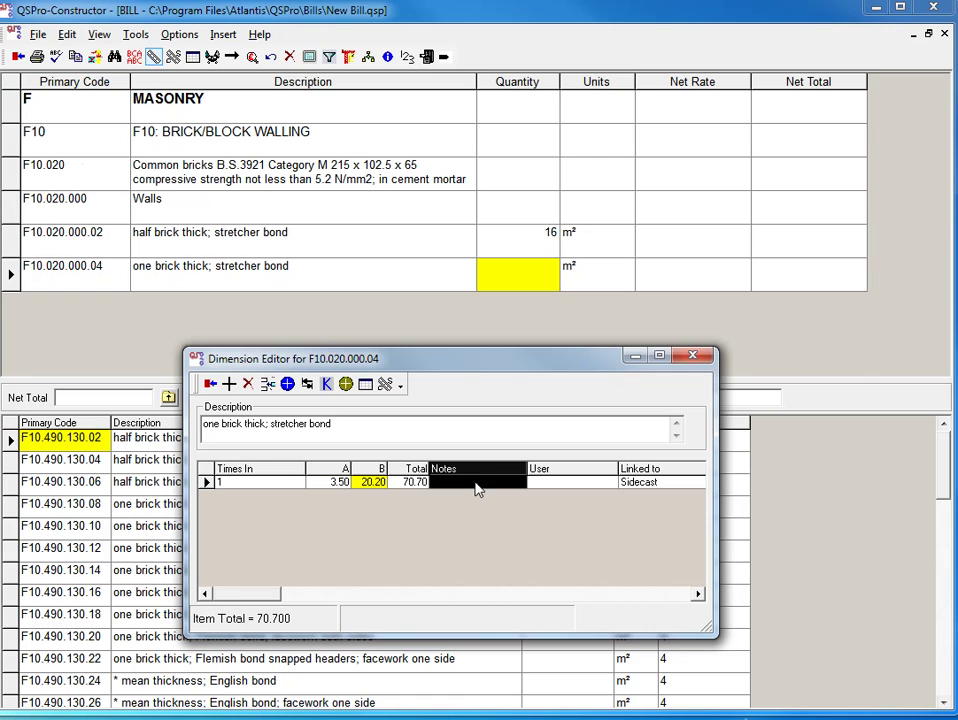
type("main wall")
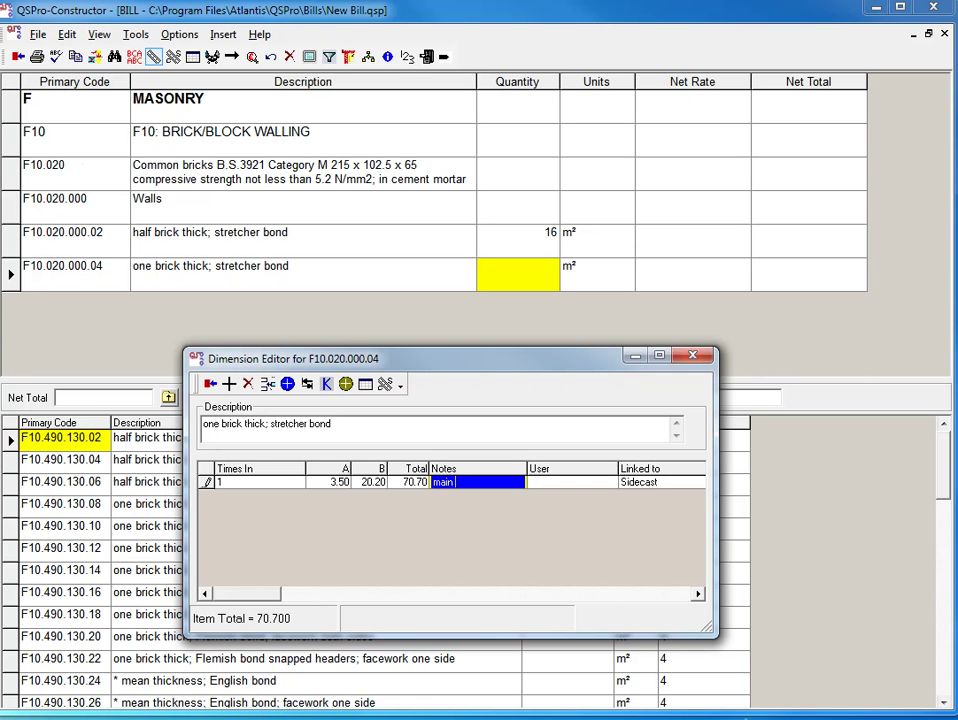
key("Return")
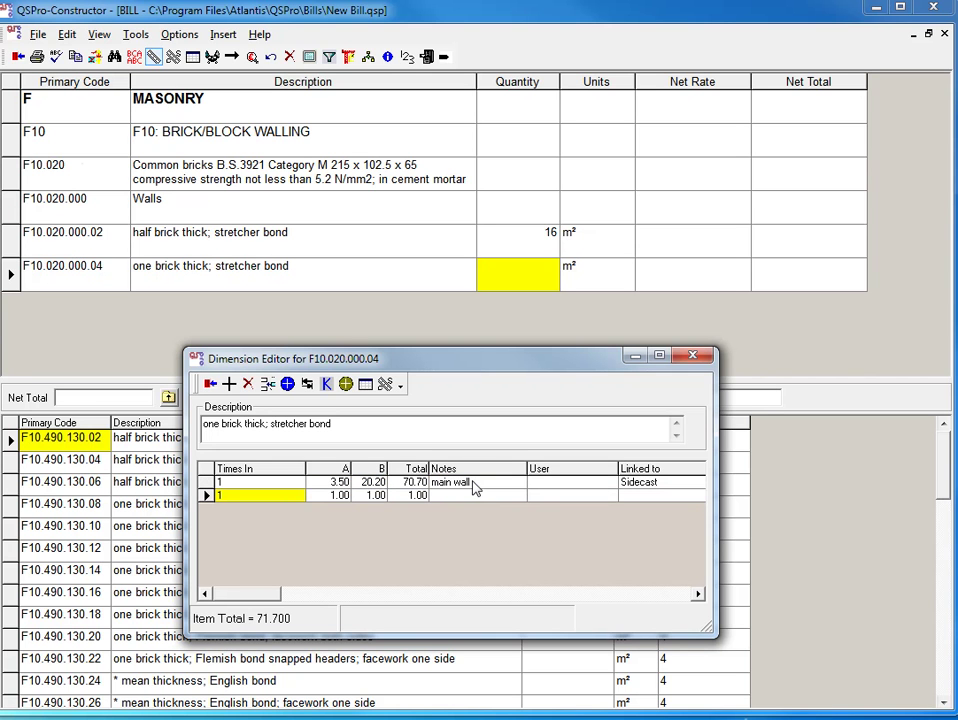
Step: Delete the extra default dimension row and close the Dimension Editor, returning the quantity to the bill
key("Escape")
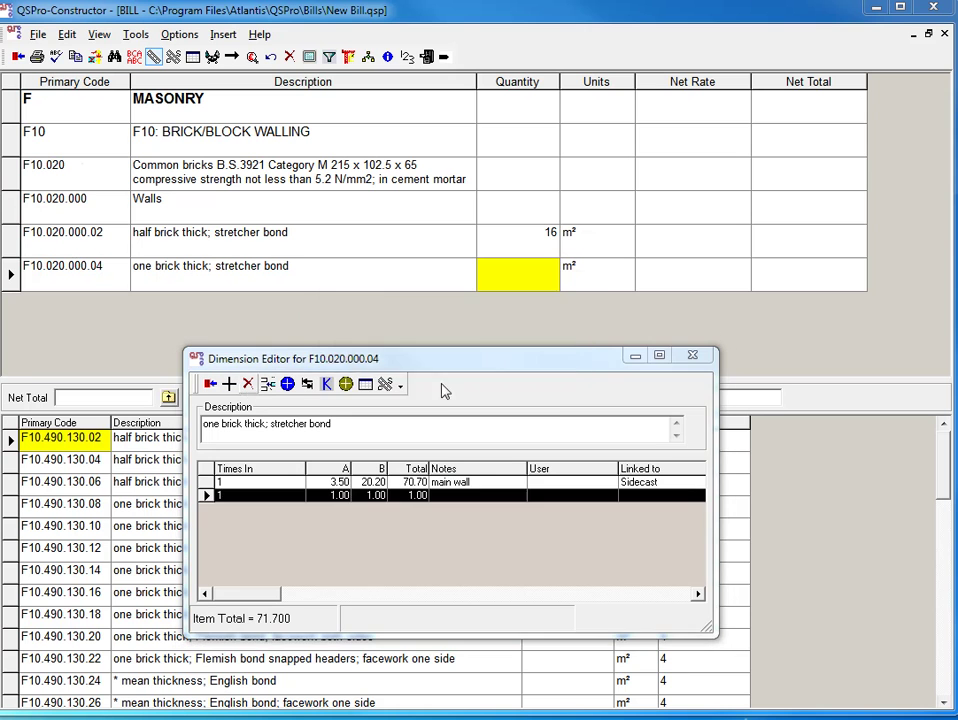
key("Delete")
left_click(445, 389)
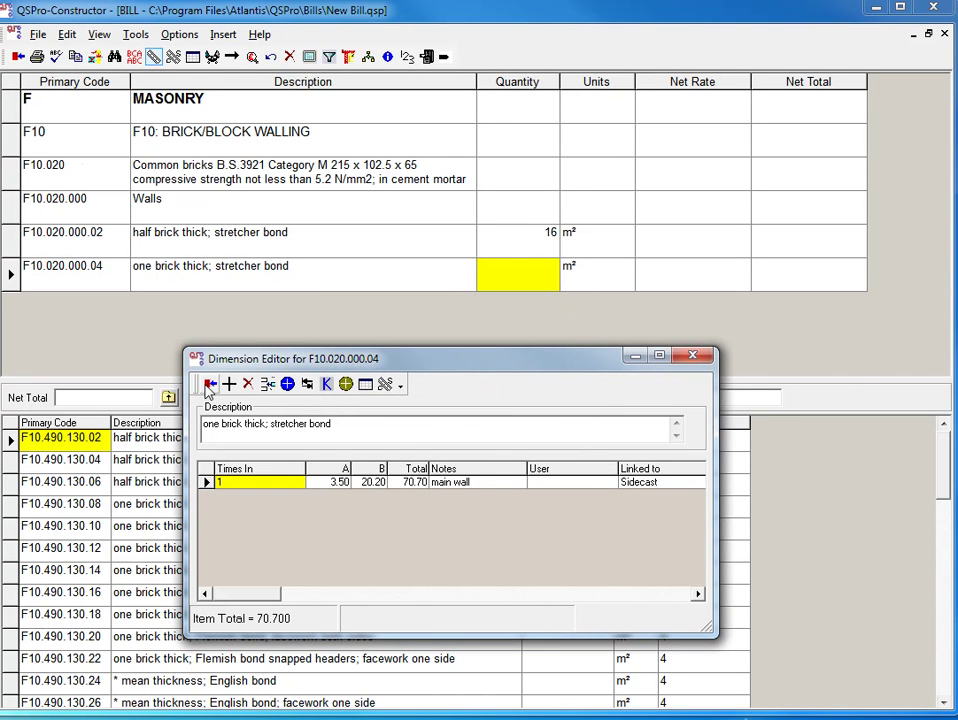
left_click(209, 386)
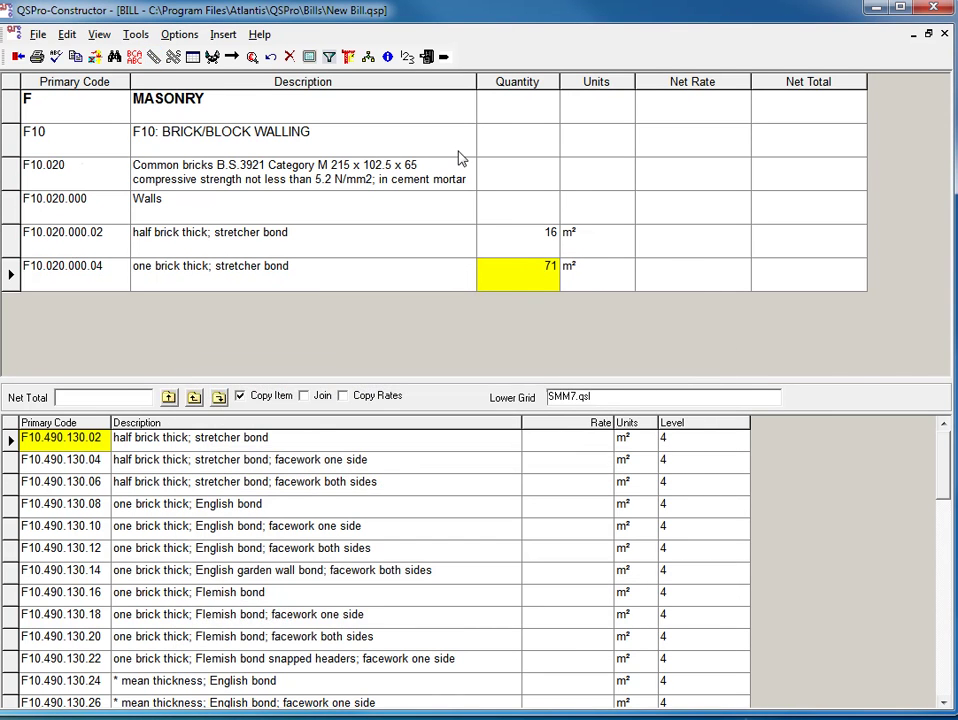
Step: Change the second sidecast calculation line to 2* 6.6 and close the sidecast calculations to update the linked bill quantity
left_click(170, 58)
left_click(476, 312)
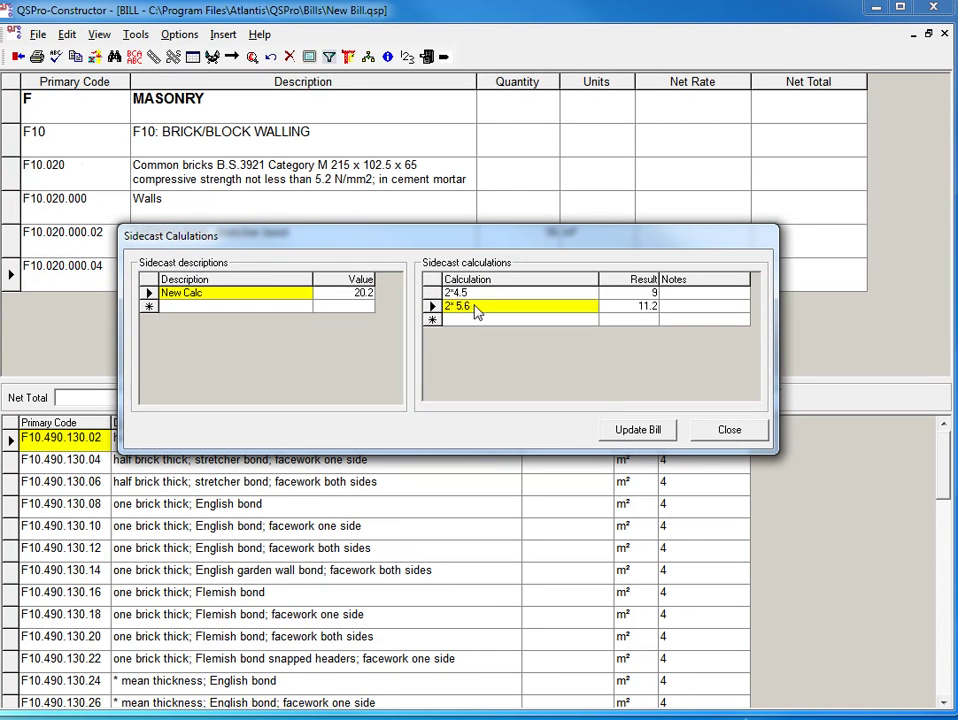
left_click(476, 310)
type("2* 5")
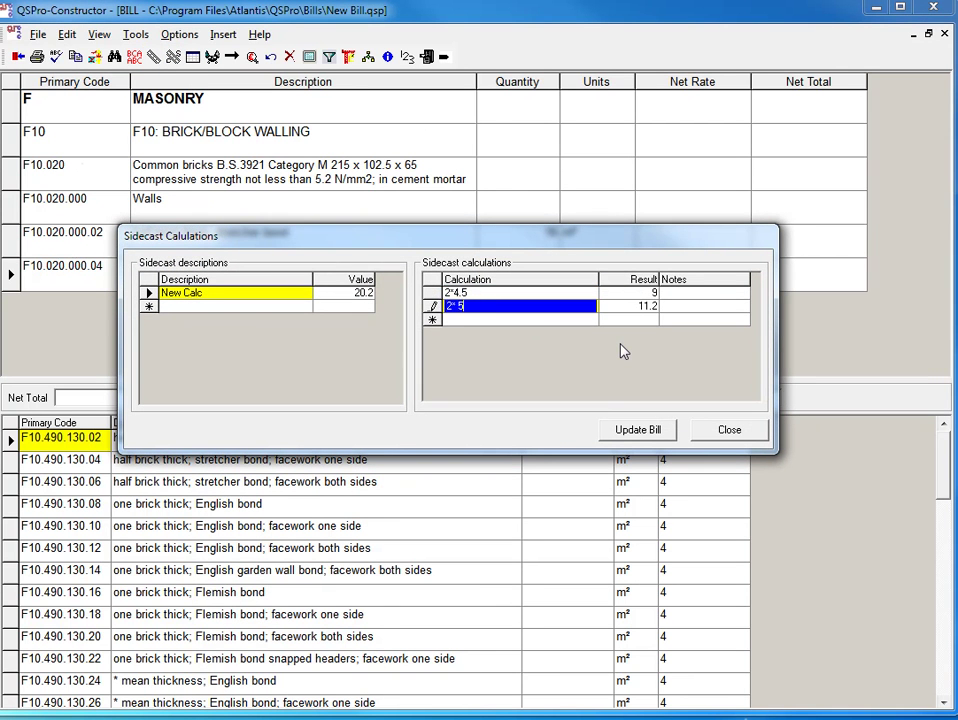
type(" 6.6")
left_click(622, 350)
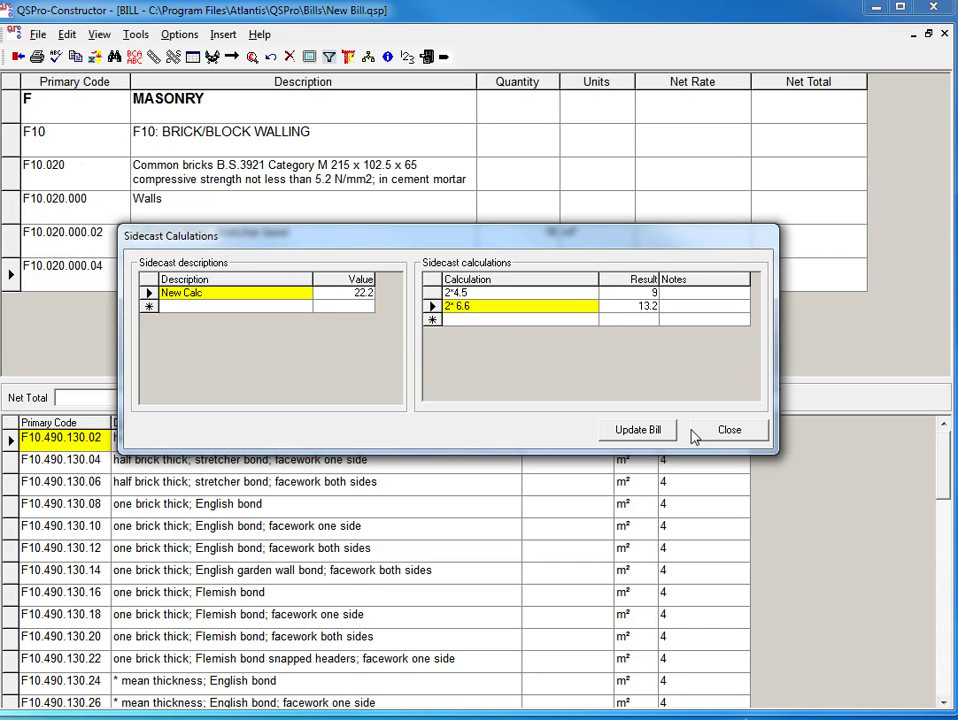
left_click_drag(605, 248, 607, 378)
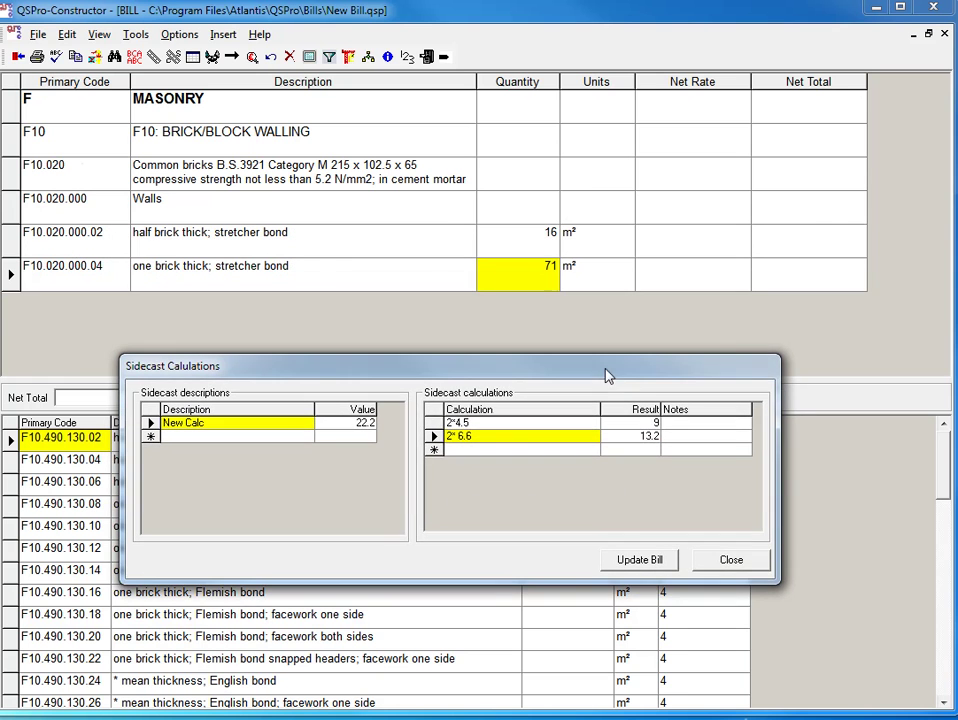
left_click(730, 562)
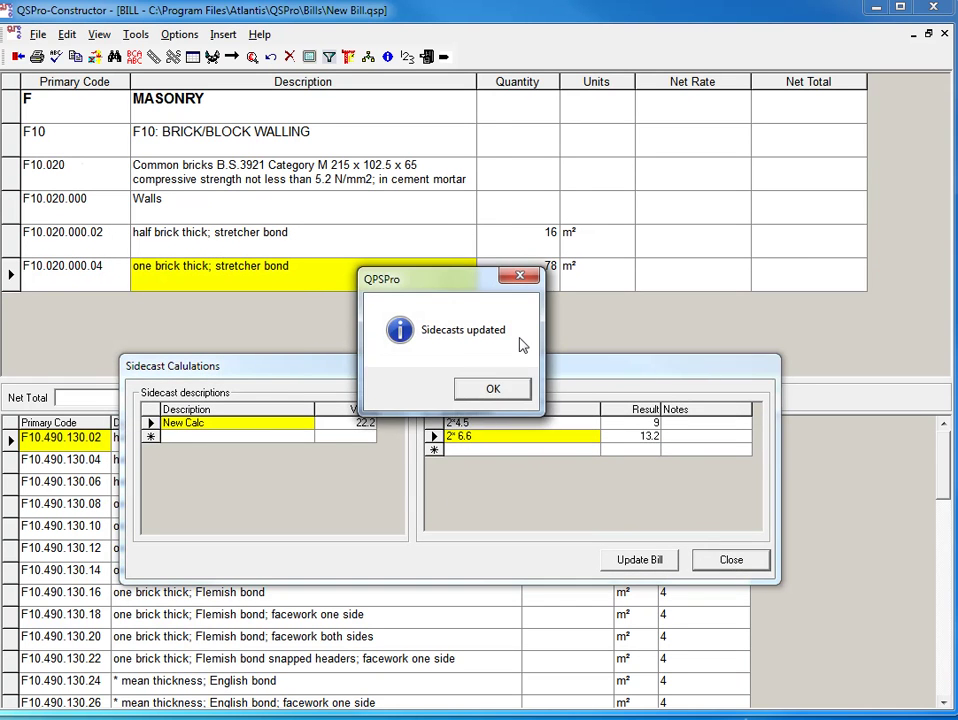
left_click(492, 387)
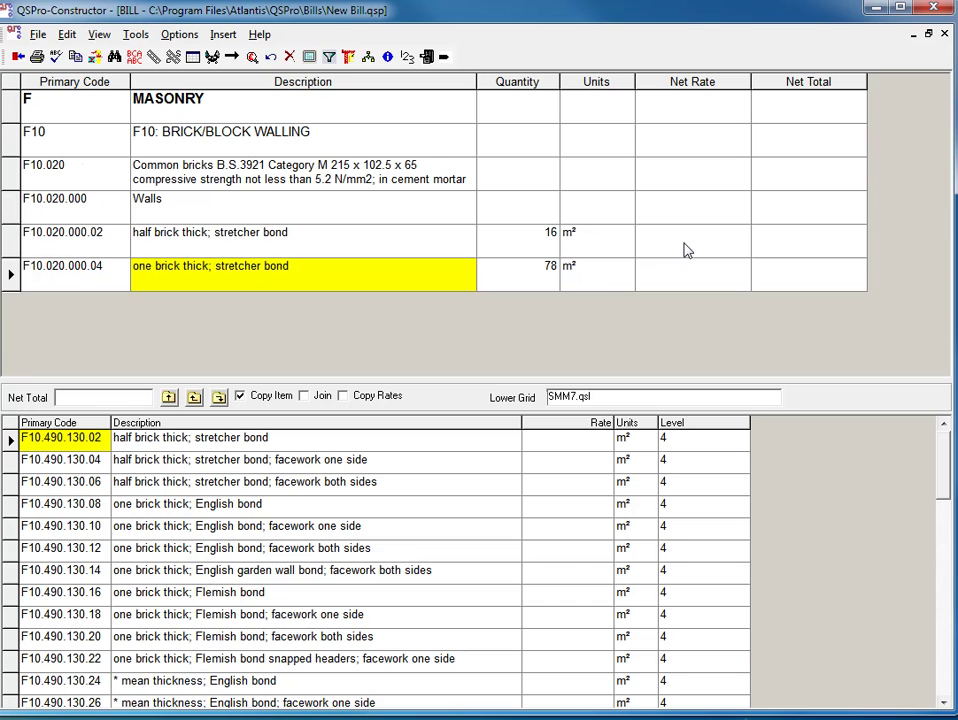
Step: Enter net rates of 10 for the half brick wall item and 15 for the one brick wall item
left_click(648, 252)
type("10")
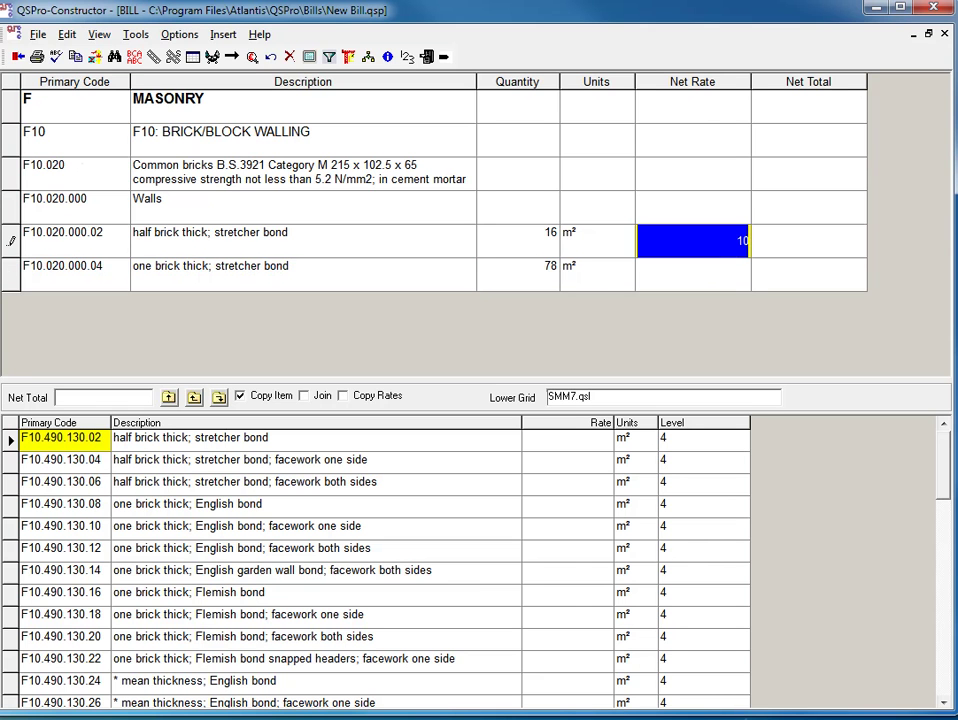
left_click(711, 272)
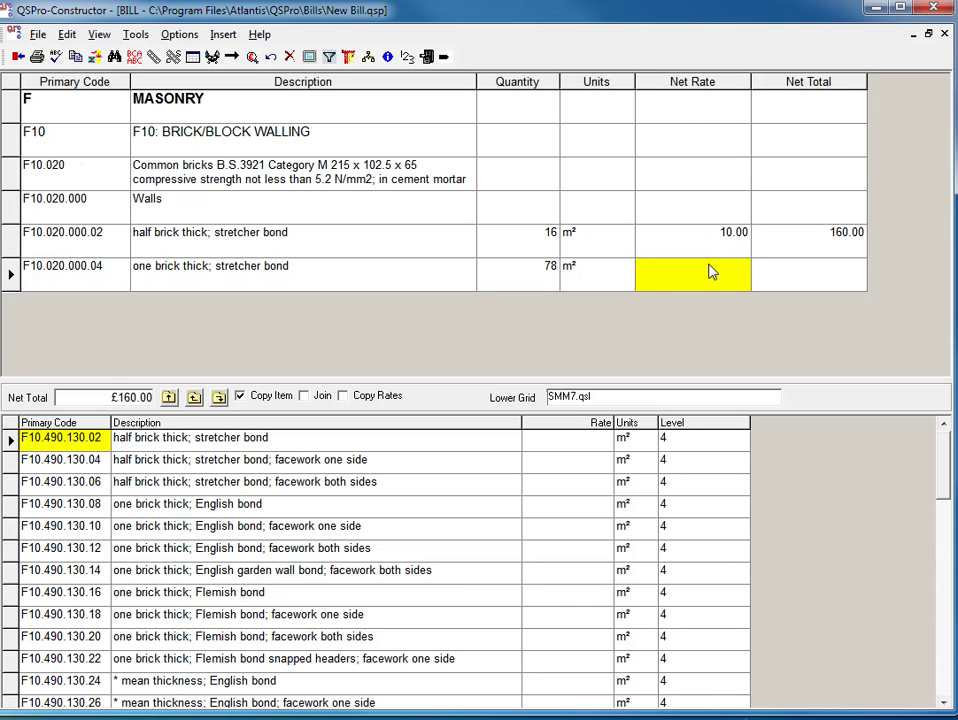
type("15")
key("Up")
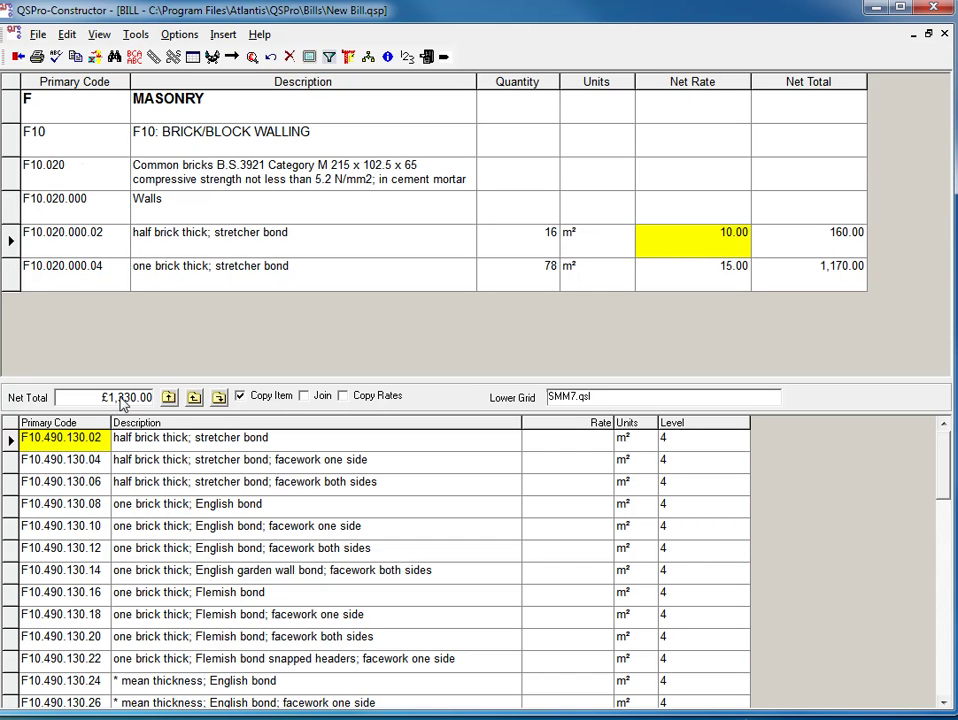
Step: Start a bill report with section information, prices and page totals included
left_click(37, 58)
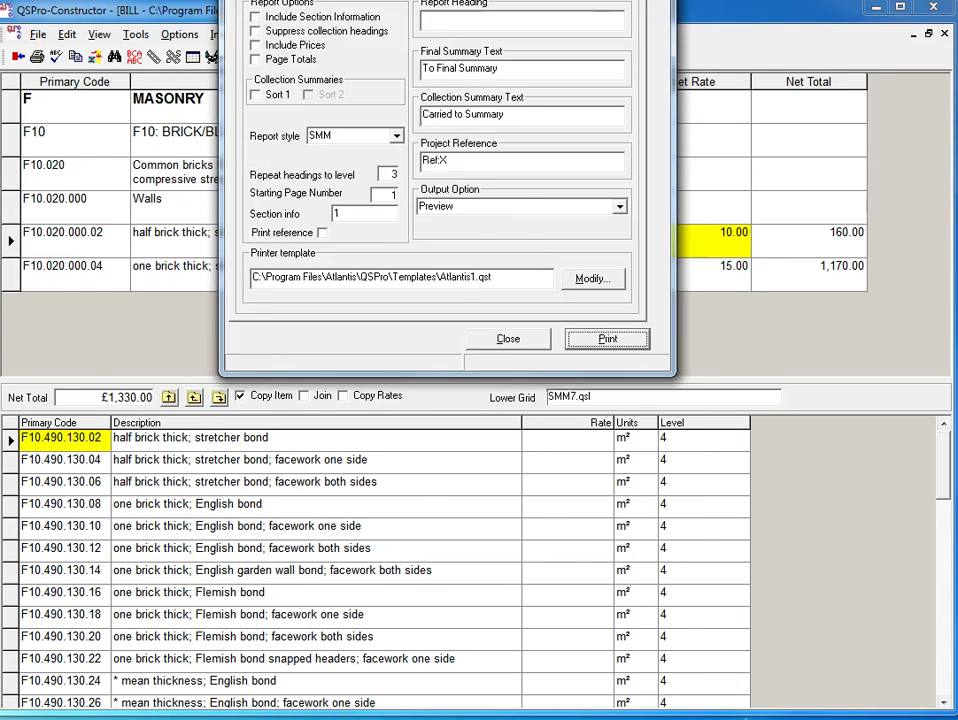
left_click(301, 183)
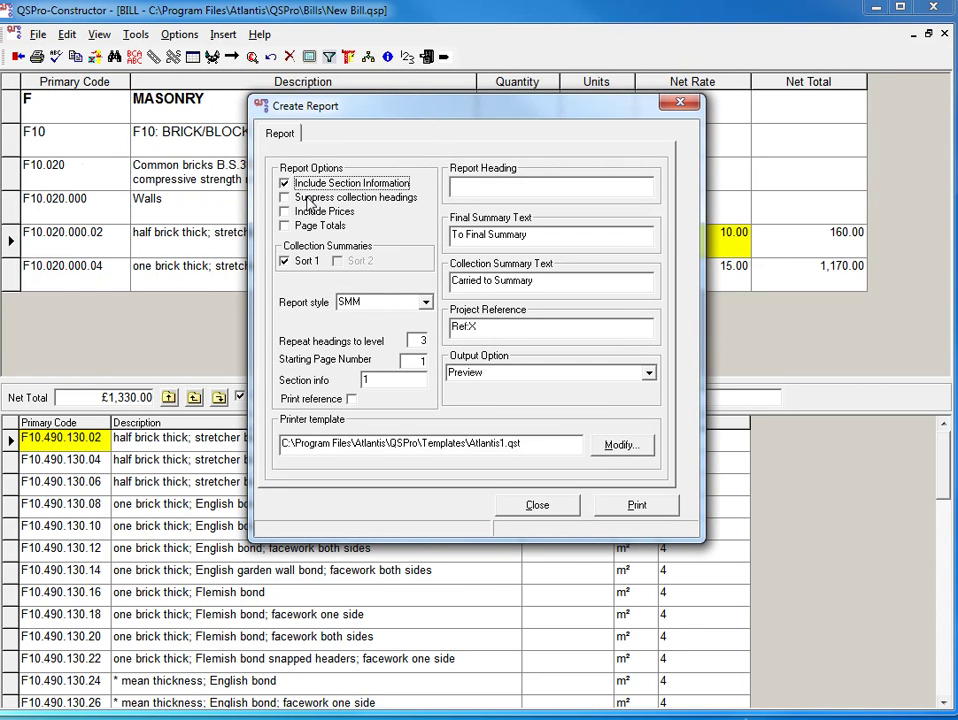
left_click(310, 211)
left_click(310, 225)
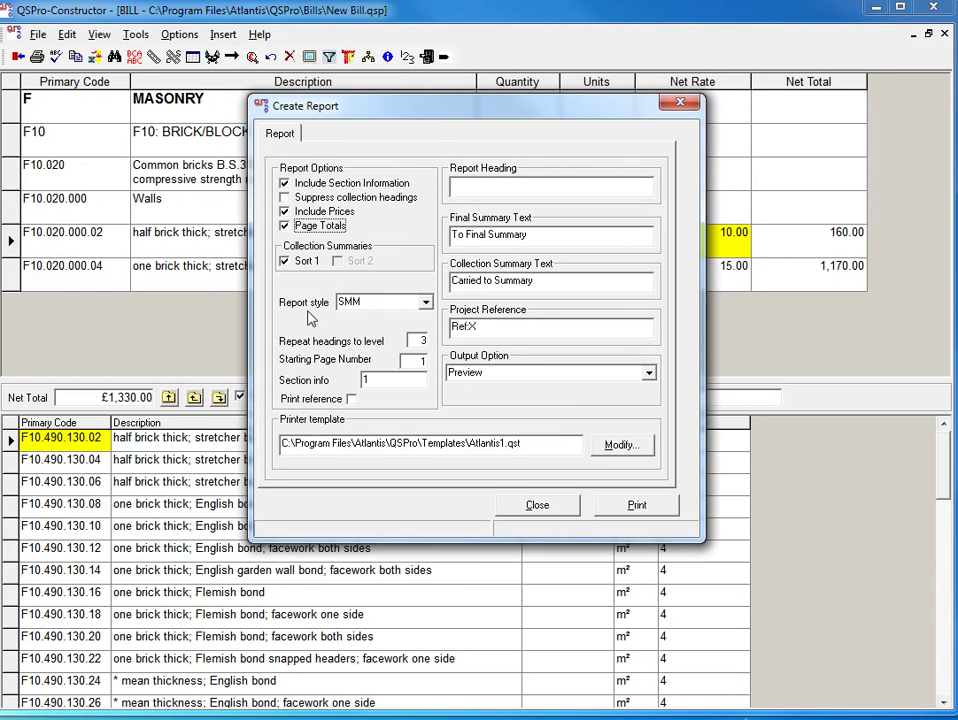
Step: Give the report the heading "New Bill" and choose Box1.qst as its printer template
left_click(511, 184)
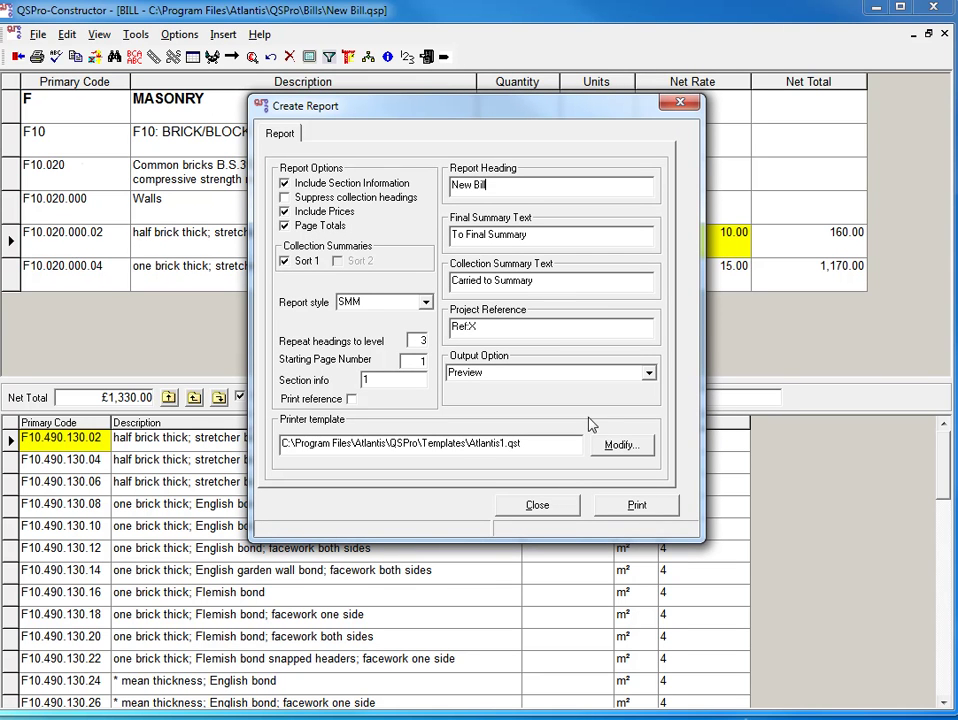
left_click(620, 444)
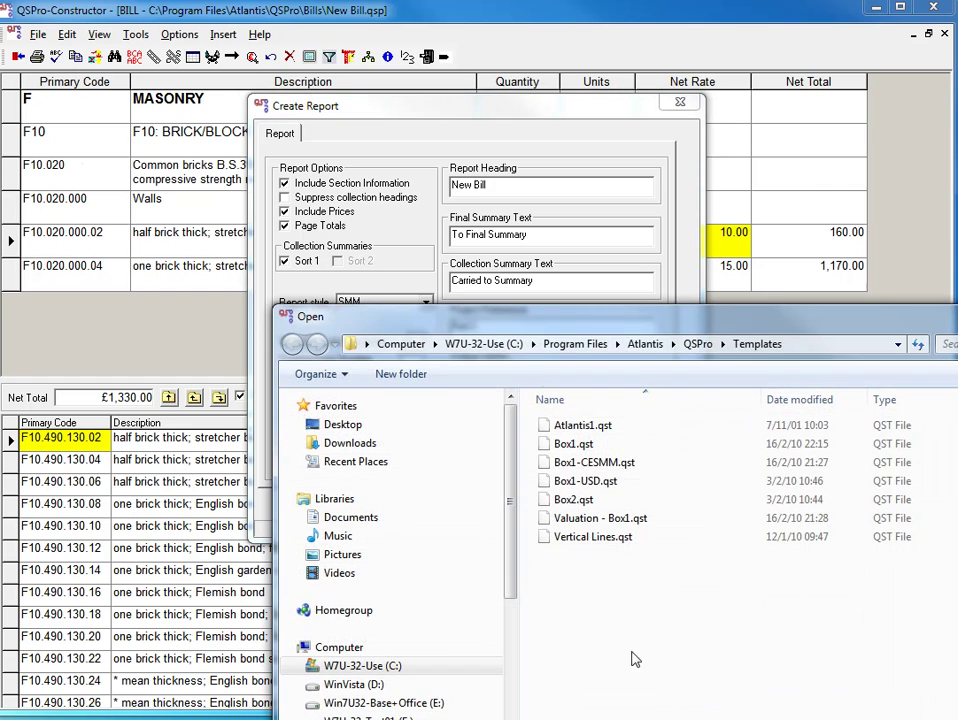
double_click(575, 444)
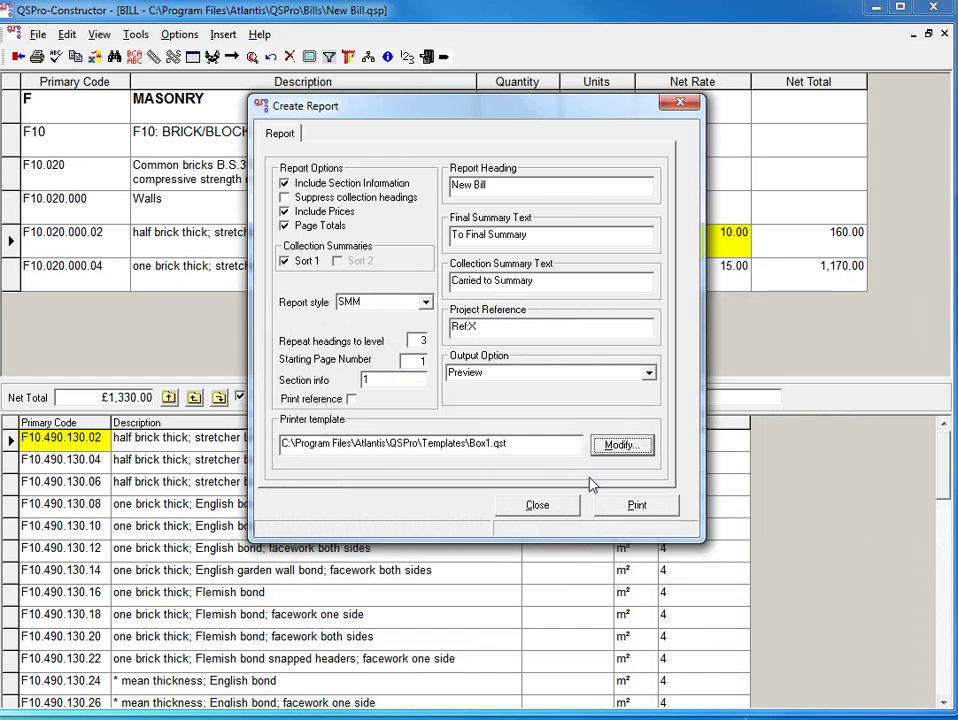
Step: Preview the New Bill report in an enlarged window, page through to its last page, and close the preview
left_click(637, 508)
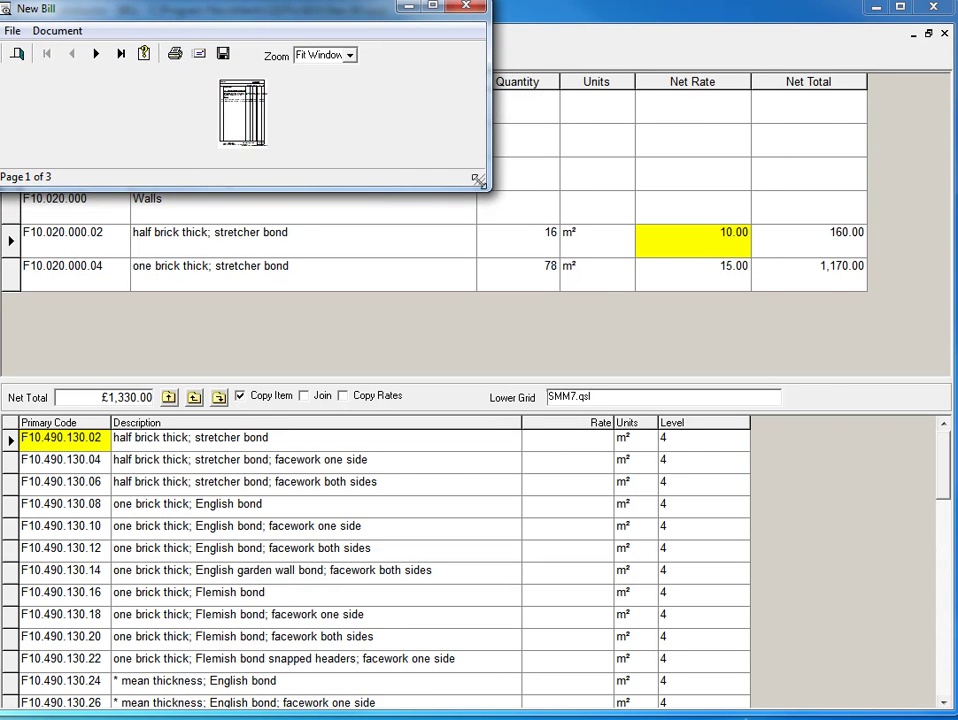
left_click_drag(478, 180, 933, 693)
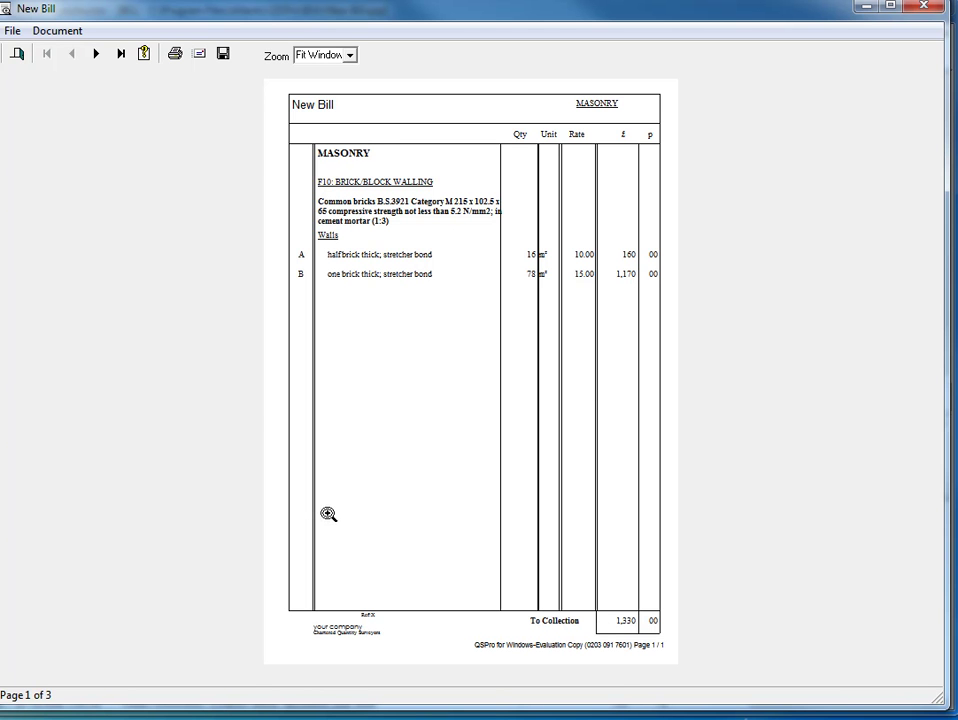
left_click(94, 55)
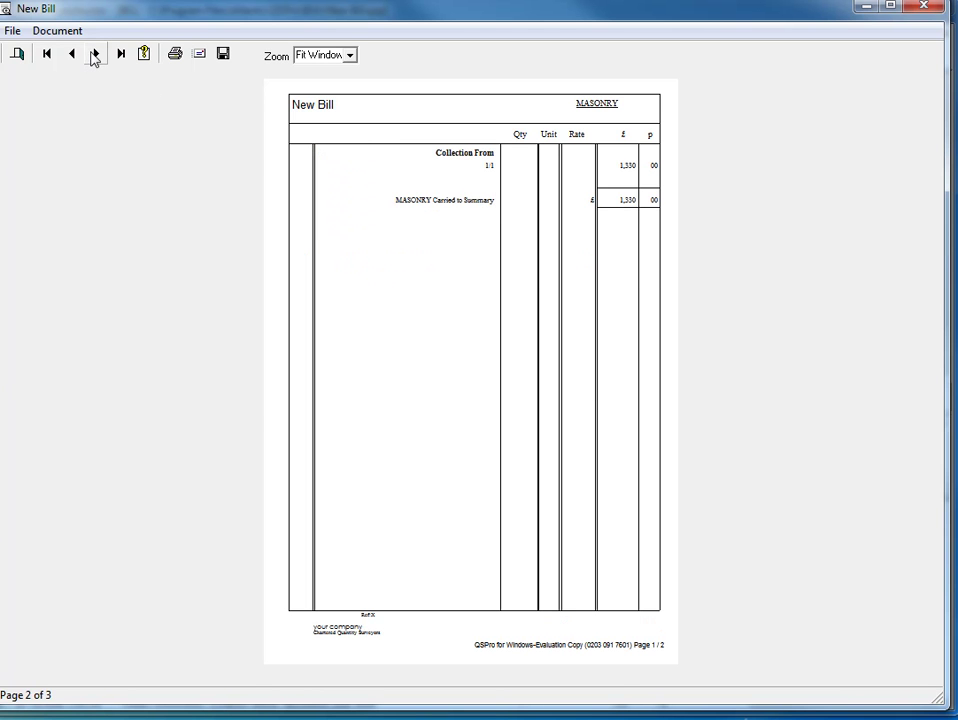
left_click(94, 55)
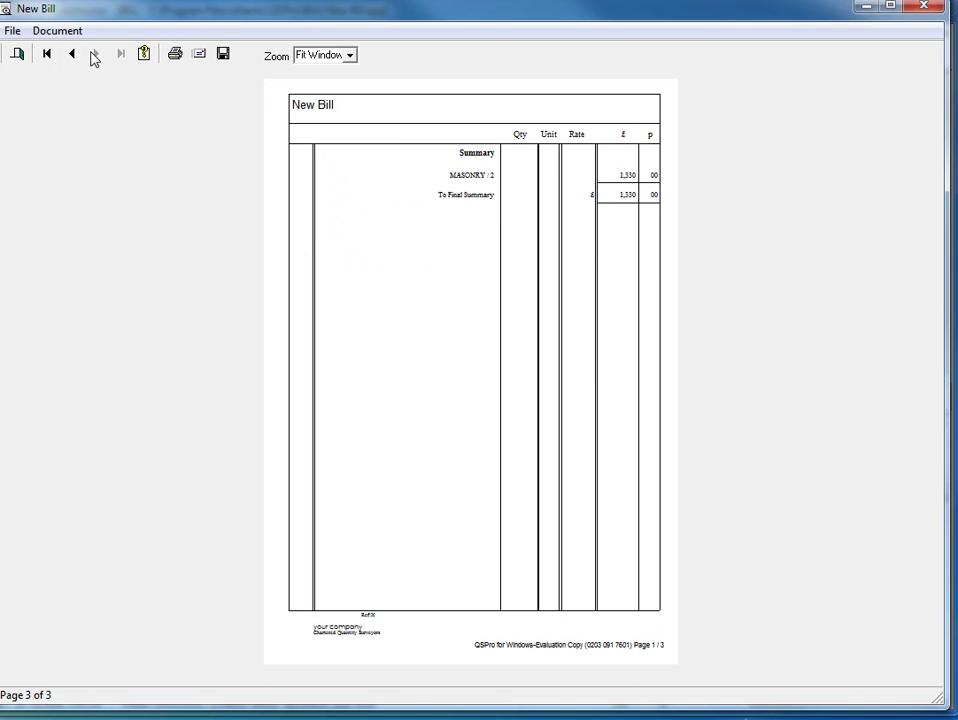
left_click(17, 54)
Step: Create the priced bill report again with the Preview + Excel output option and close its preview
left_click(36, 56)
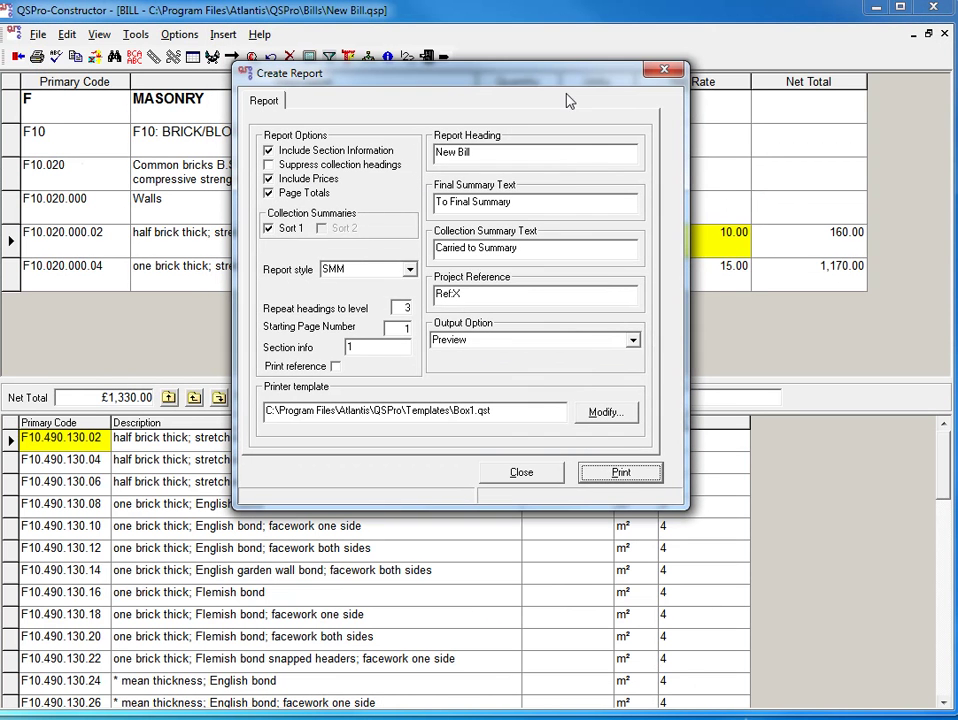
left_click(632, 341)
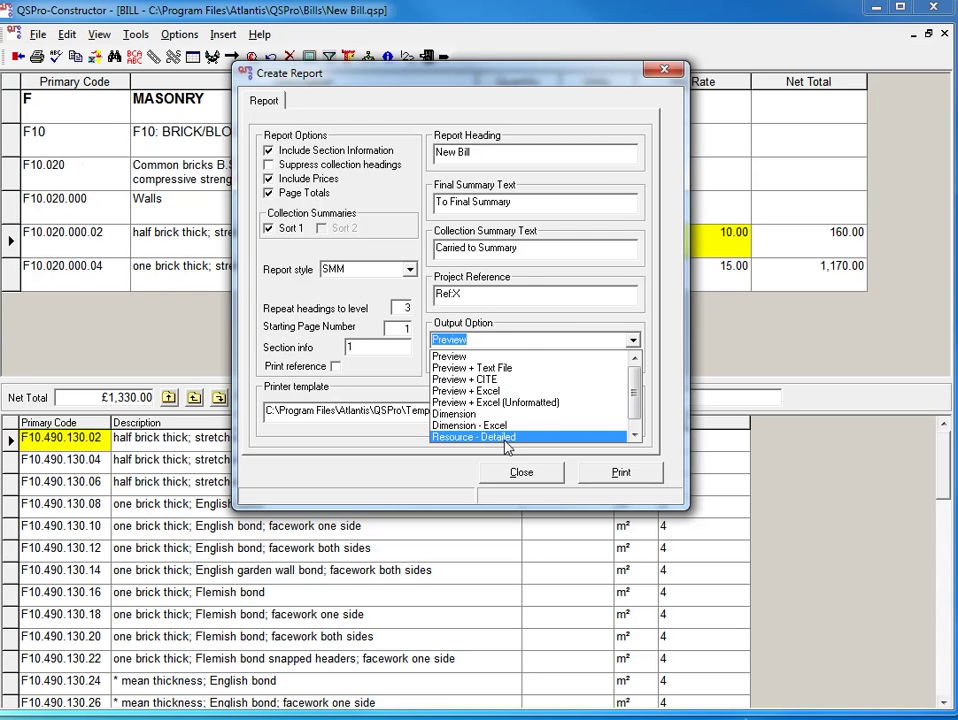
left_click(490, 391)
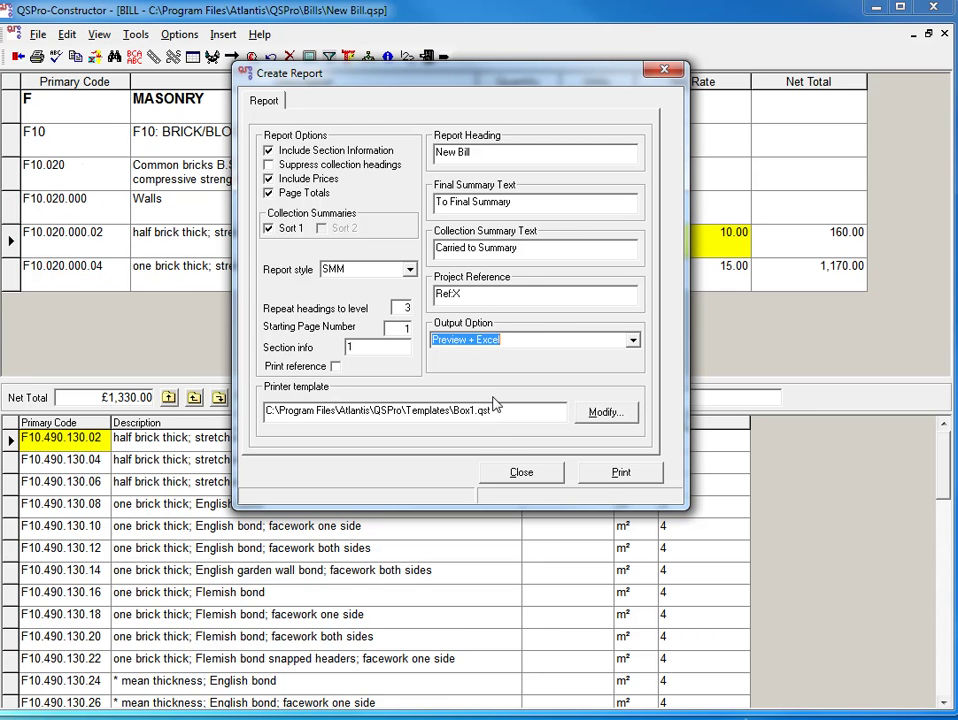
left_click(621, 474)
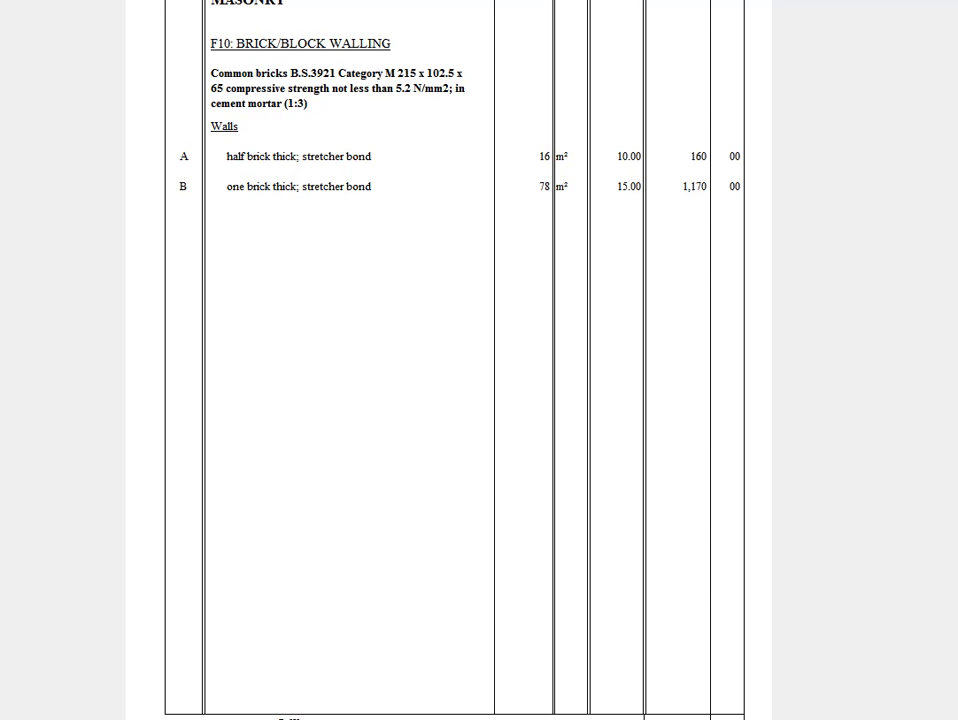
key("Escape")
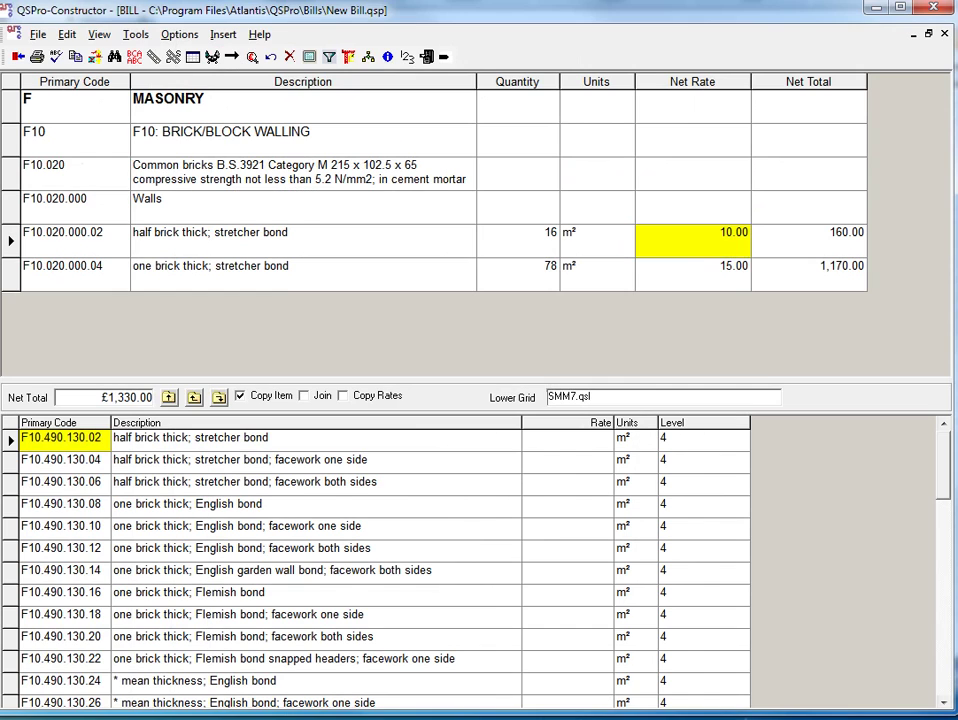
Step: Switch to the exported Excel workbook, examine the formulas in the Total column of the 01-MASONRY sheet, and close the workbook
key("alt+Tab")
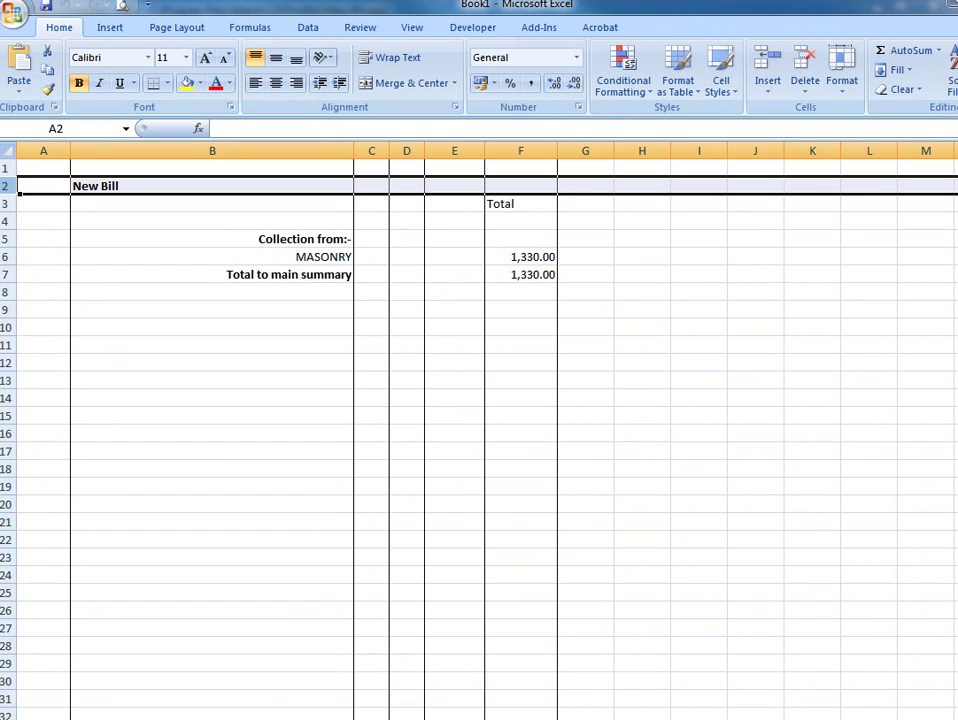
left_click_drag(957, 719, 944, 688)
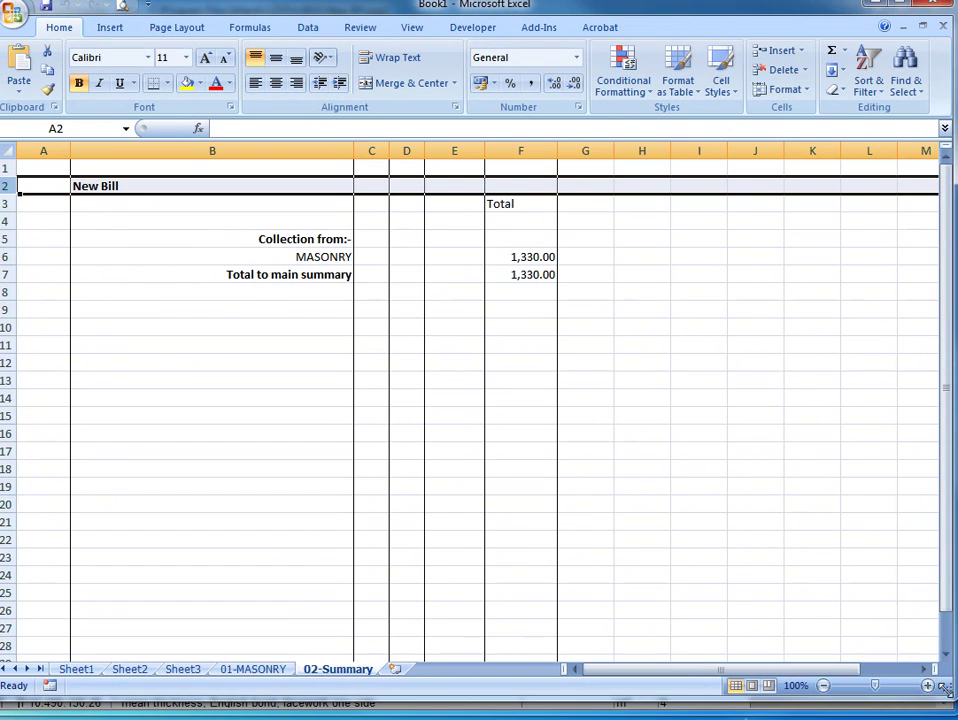
left_click(258, 670)
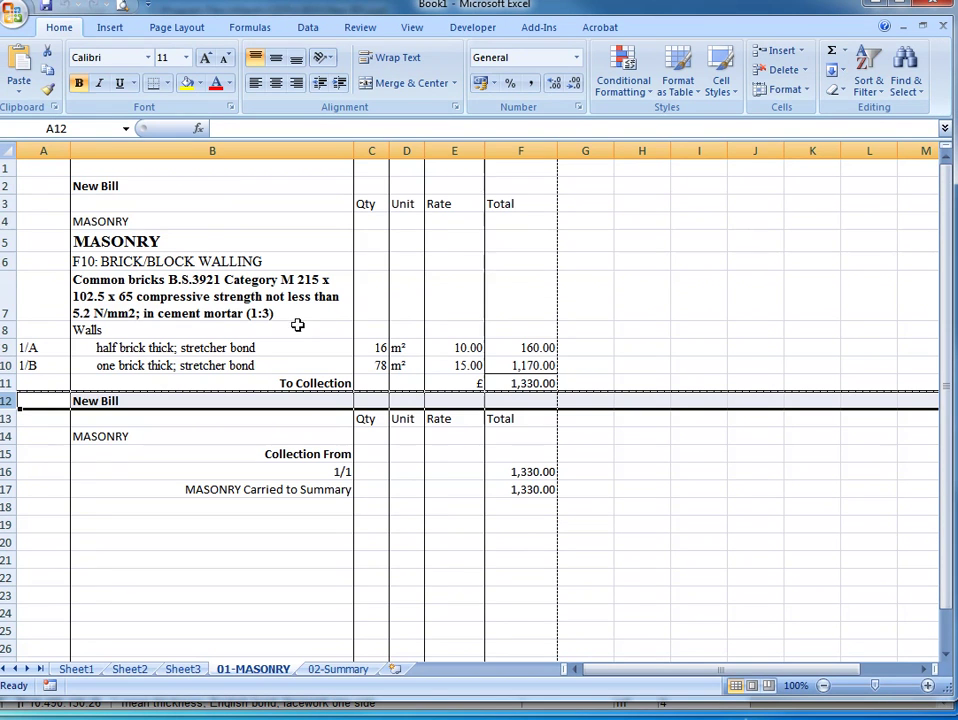
left_click(542, 348)
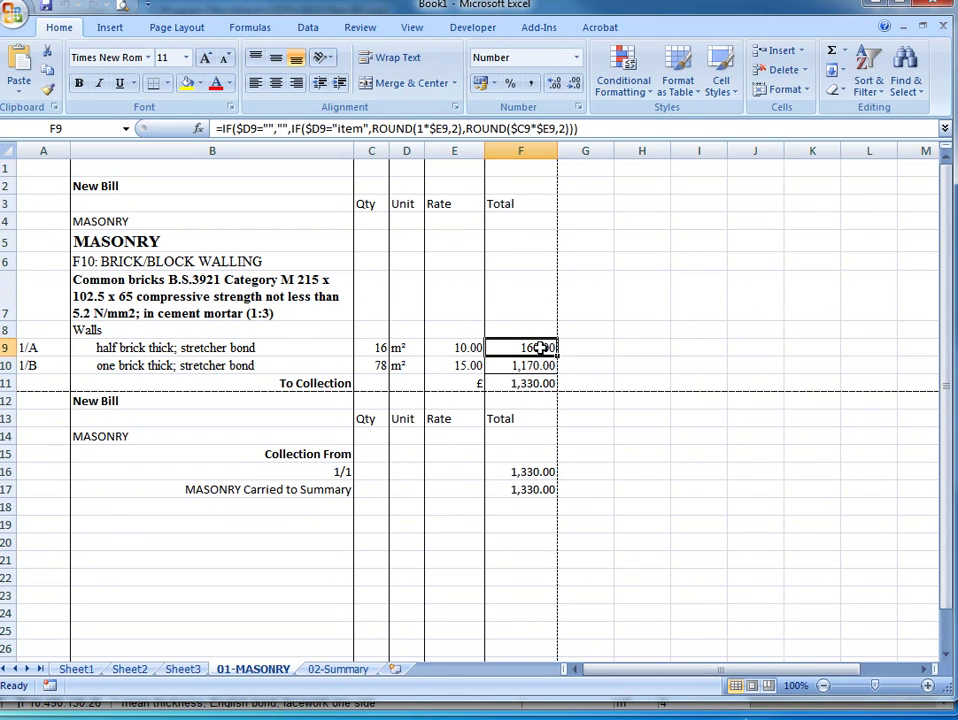
key("Down")
key("Down")
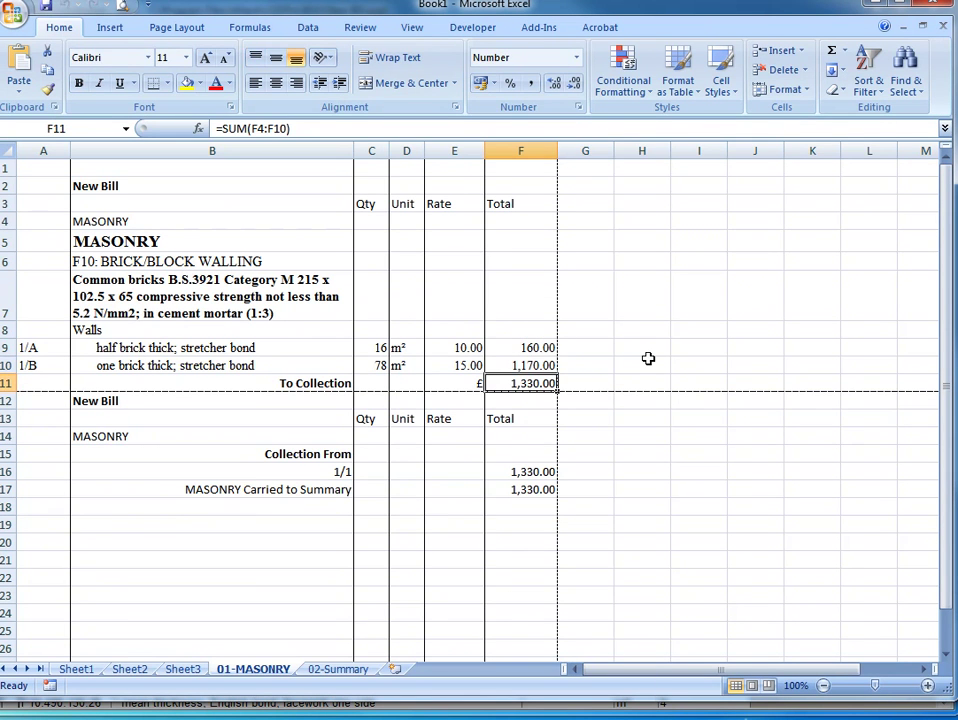
key("Down")
key("Down")
key("Down")
key("Down")
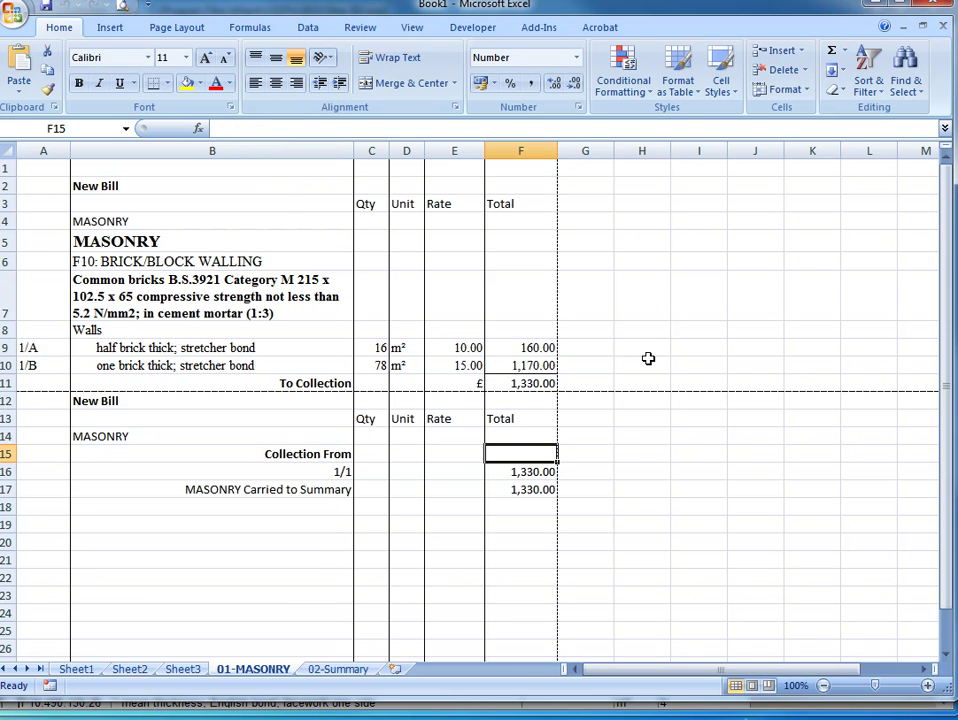
left_click(935, 10)
left_click(443, 376)
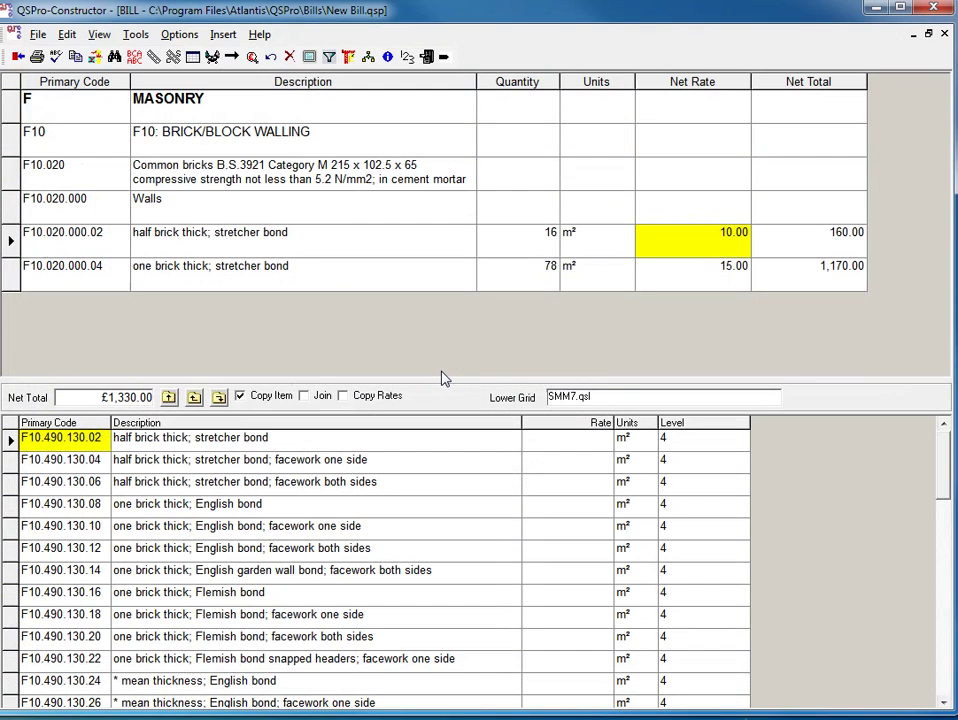
Step: Create an unpriced bill report with the Preview + Excel output option and show the 01-MASONRY sheet of the exported workbook
left_click(36, 57)
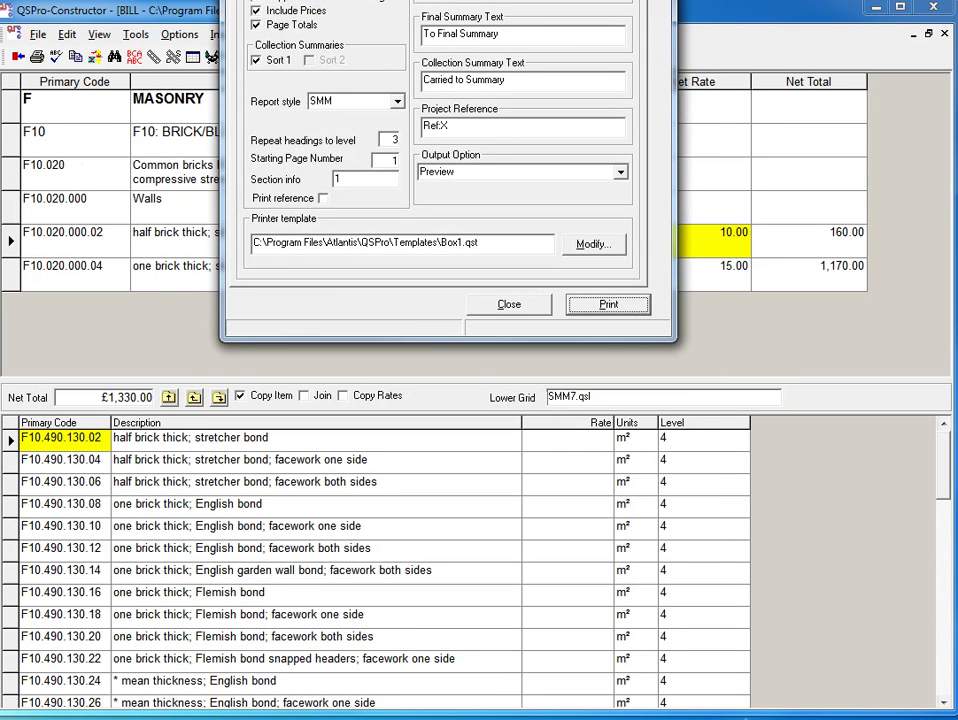
left_click(335, 217)
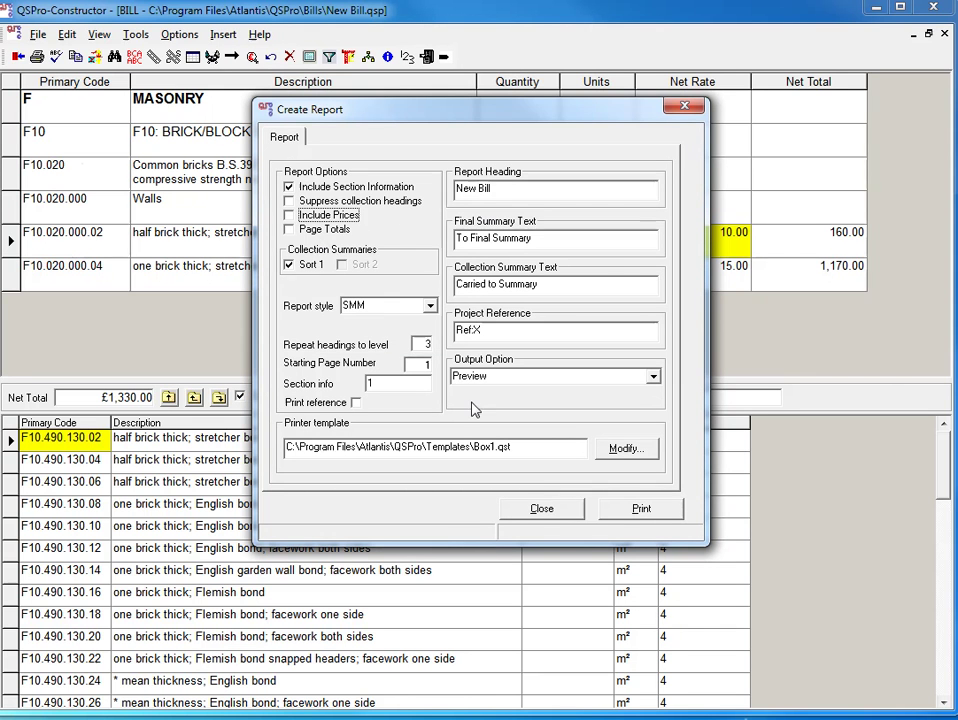
left_click(520, 376)
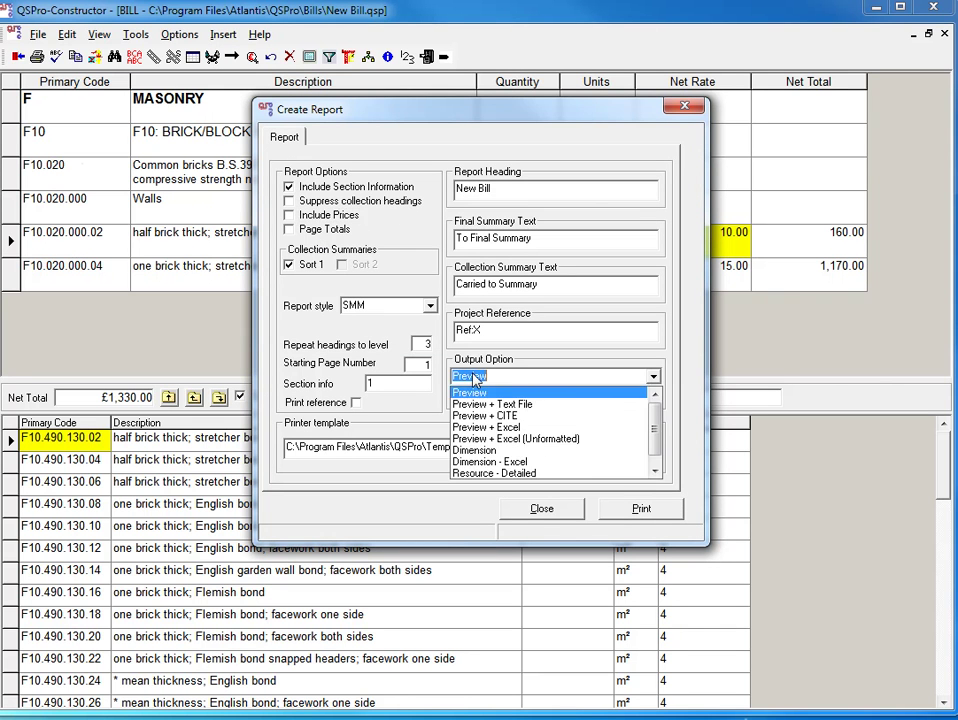
left_click(471, 428)
left_click(638, 508)
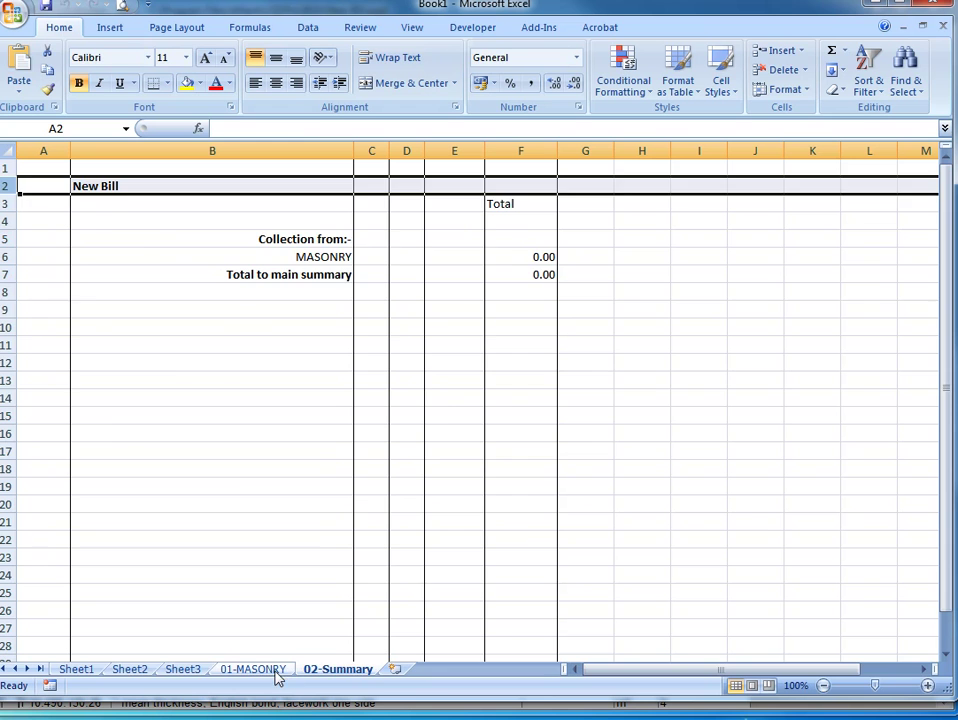
left_click(255, 669)
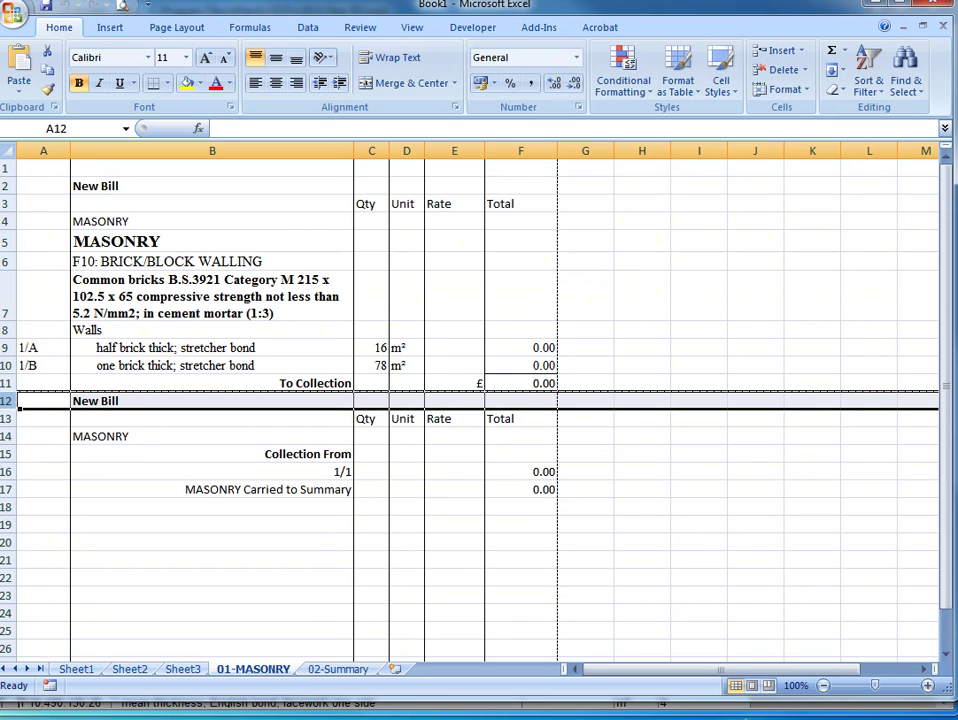